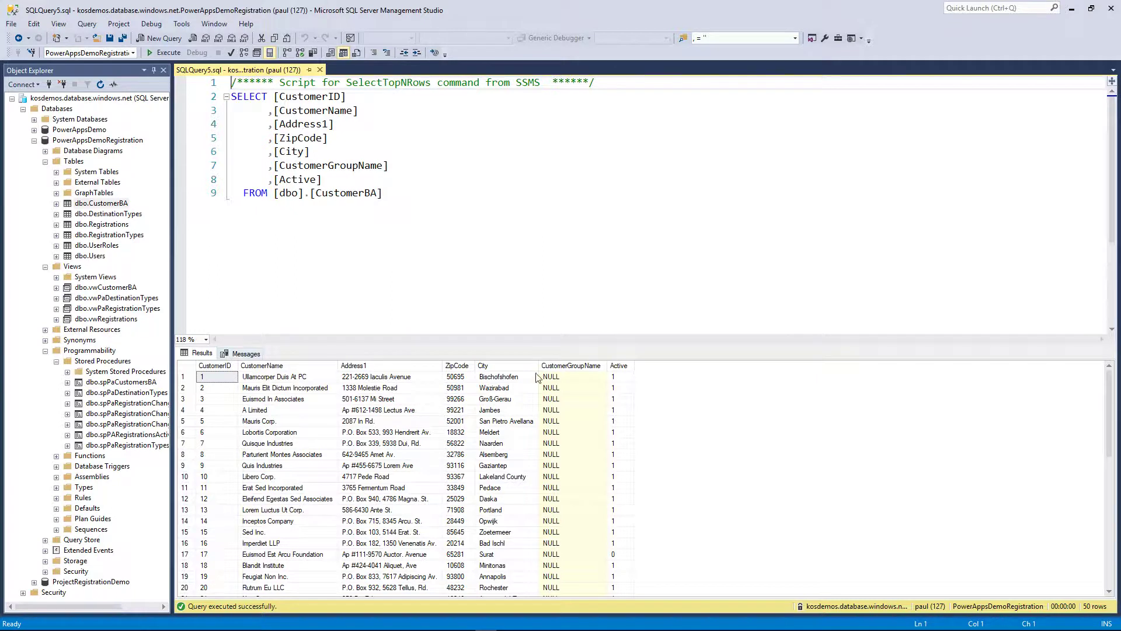
Query all rows of the dbo.vwCustomerBA view and highlight the FullAddress column in the results.
right_click(128, 290)
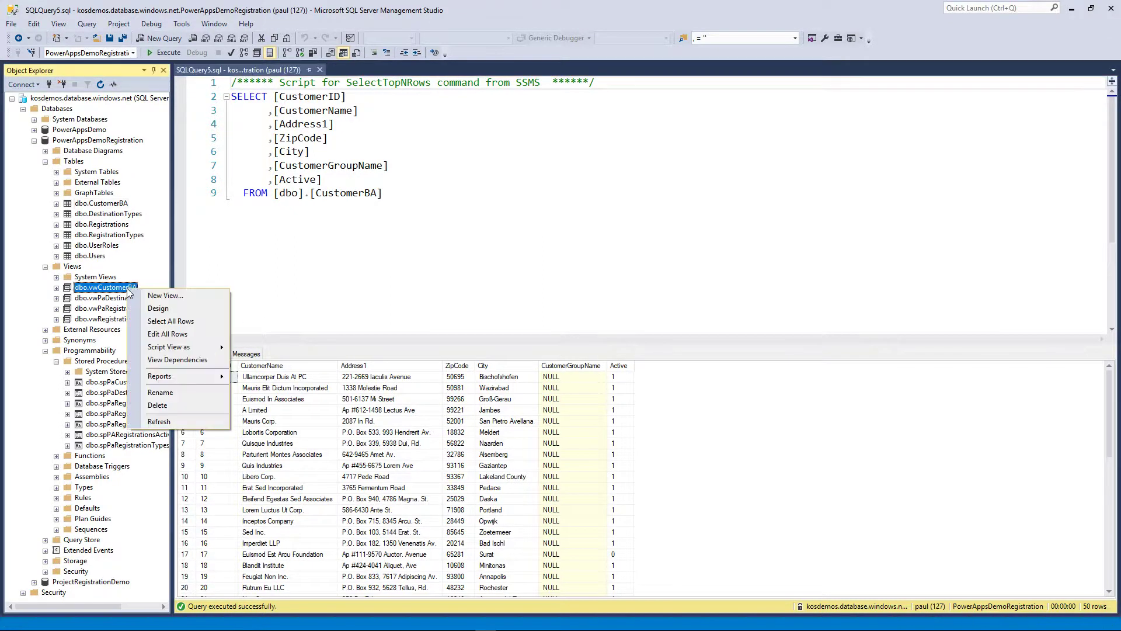
left_click(165, 323)
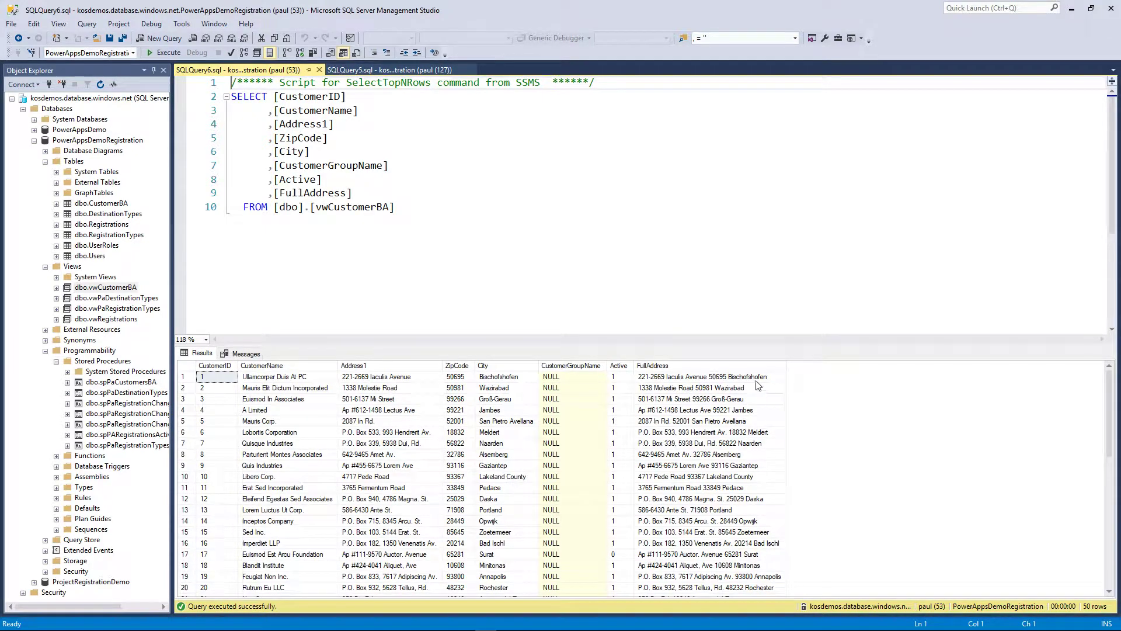
left_click(666, 367)
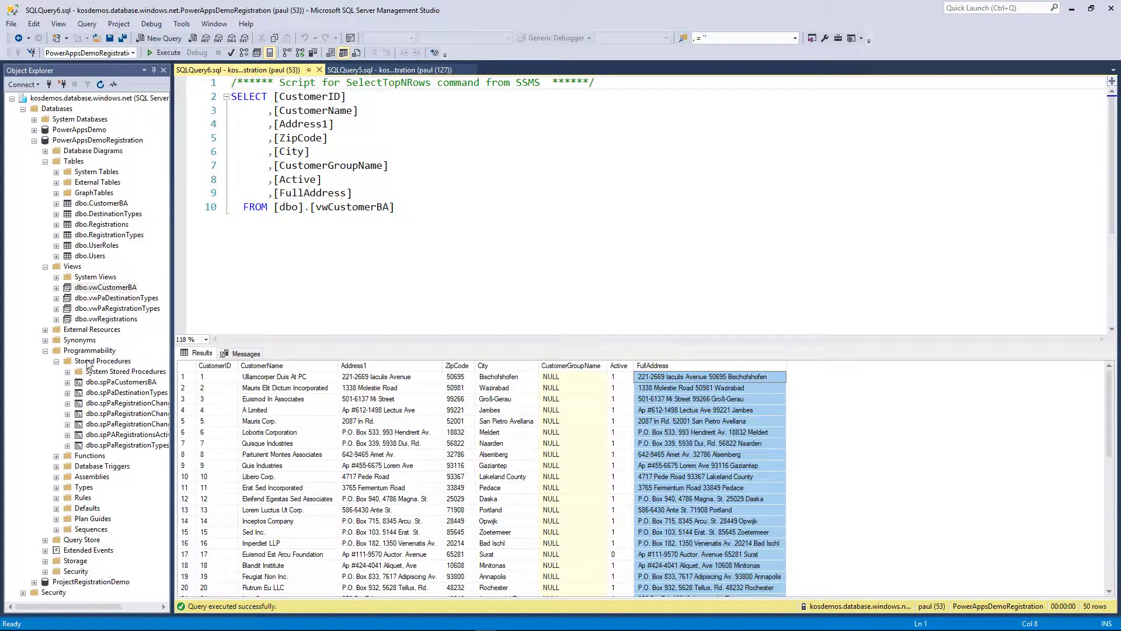
Open the dbo.spPaCustomersBA stored procedure for modification and examine its SELECT statement and WHERE Active = 1 filter.
right_click(122, 384)
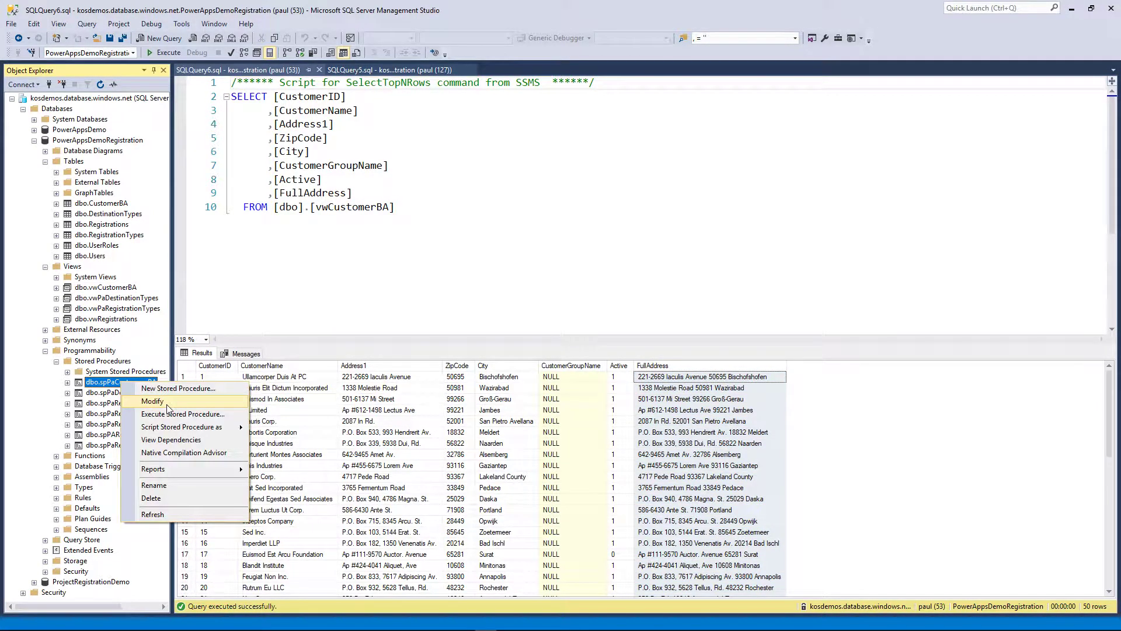
left_click(168, 402)
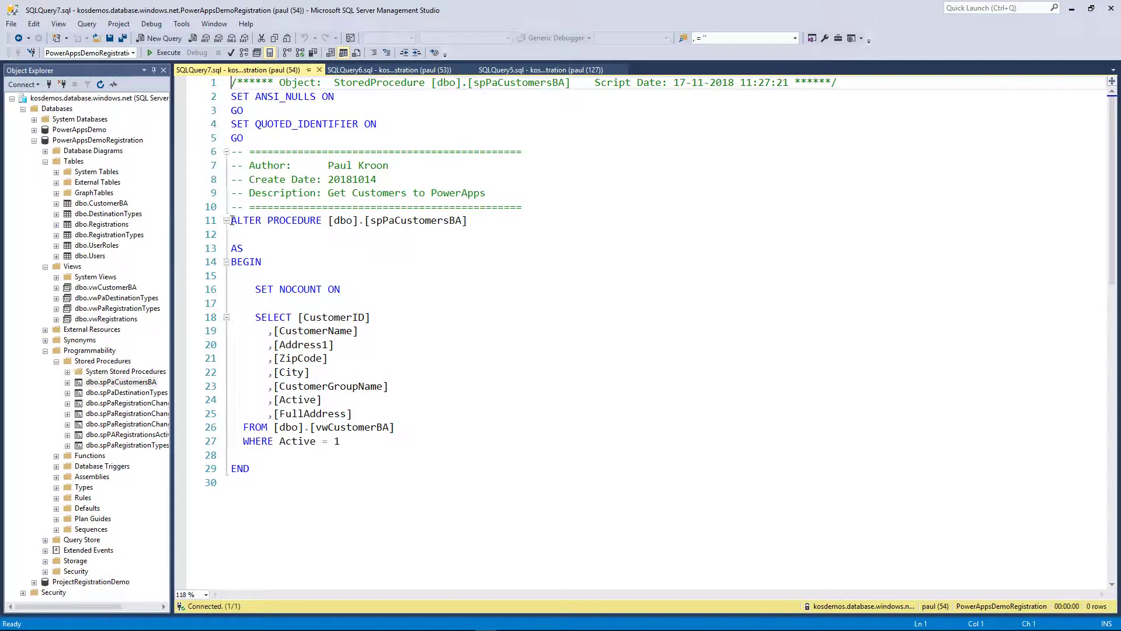
left_click_drag(255, 317, 424, 435)
left_click_drag(343, 441, 243, 442)
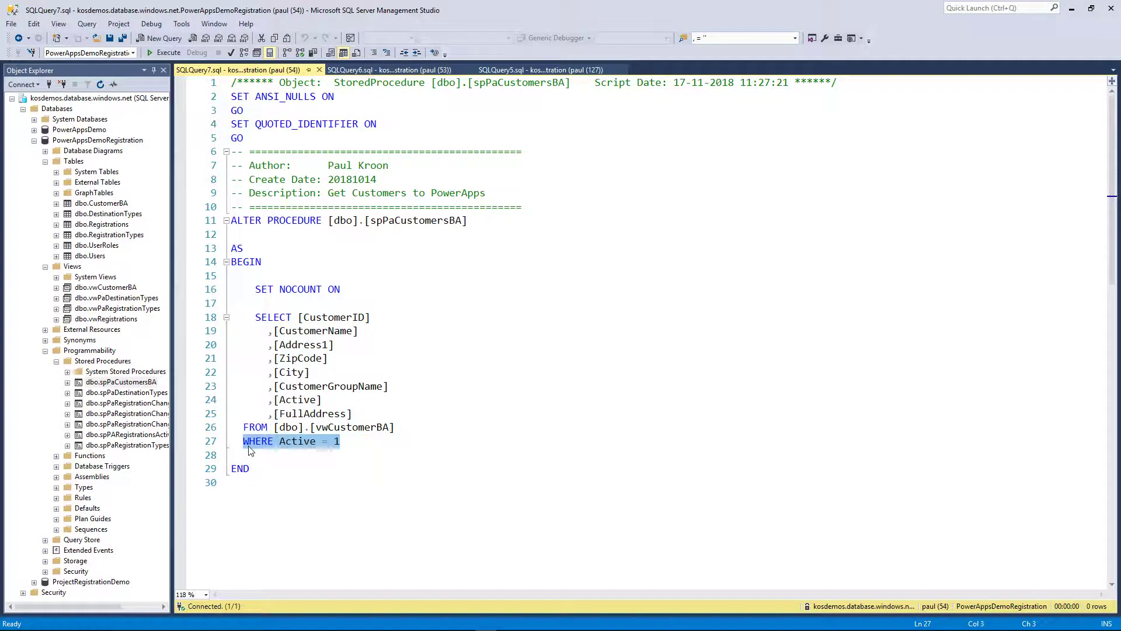
left_click(241, 234)
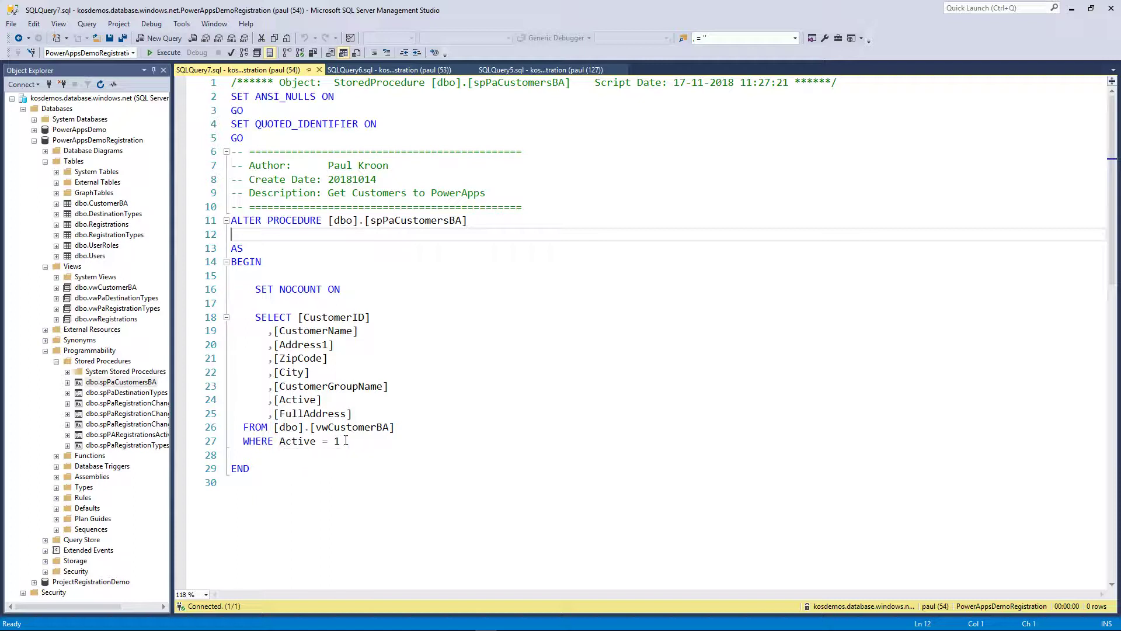
left_click_drag(347, 440, 257, 315)
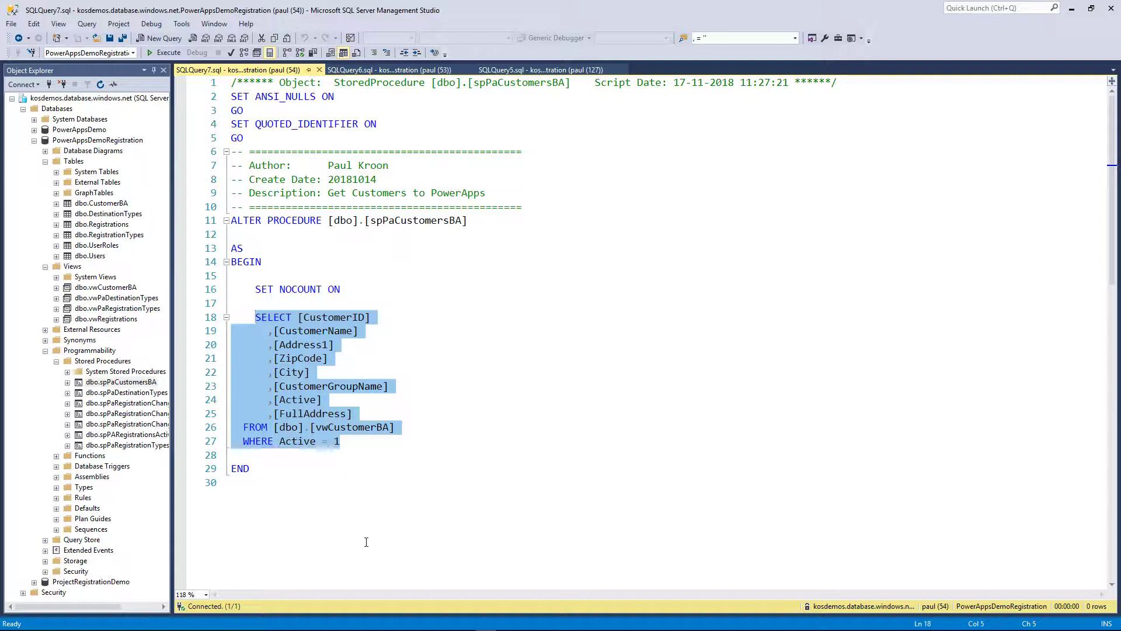
Advance the presentation slide to "Step 2 – Build Flow" and switch to PowerApps Studio in the browser.
key("alt+Tab")
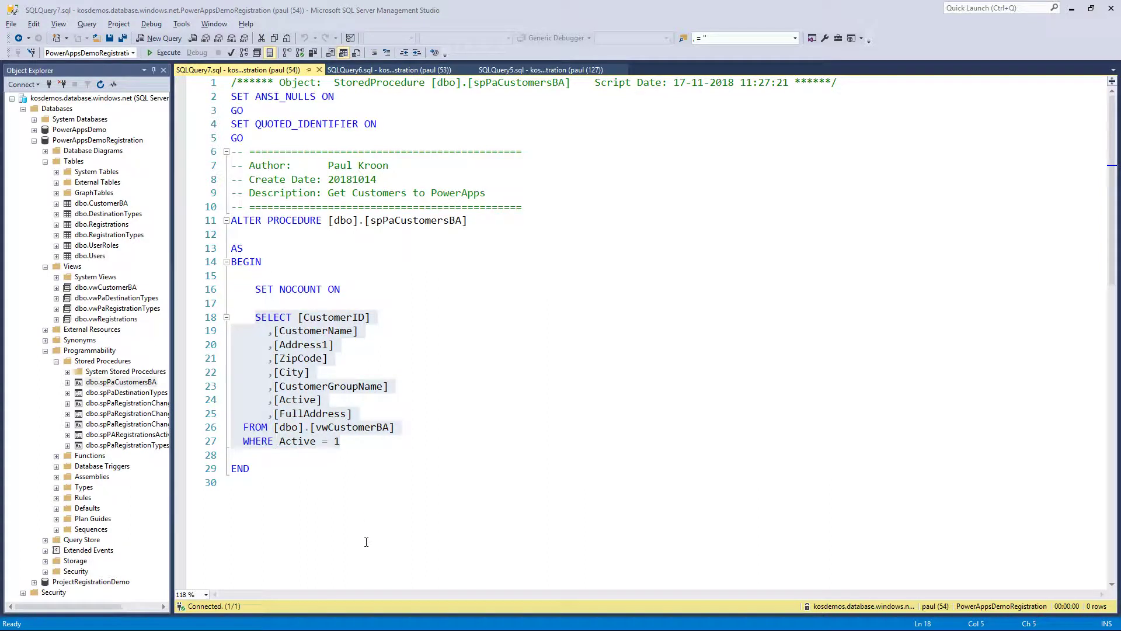
key("alt+Tab")
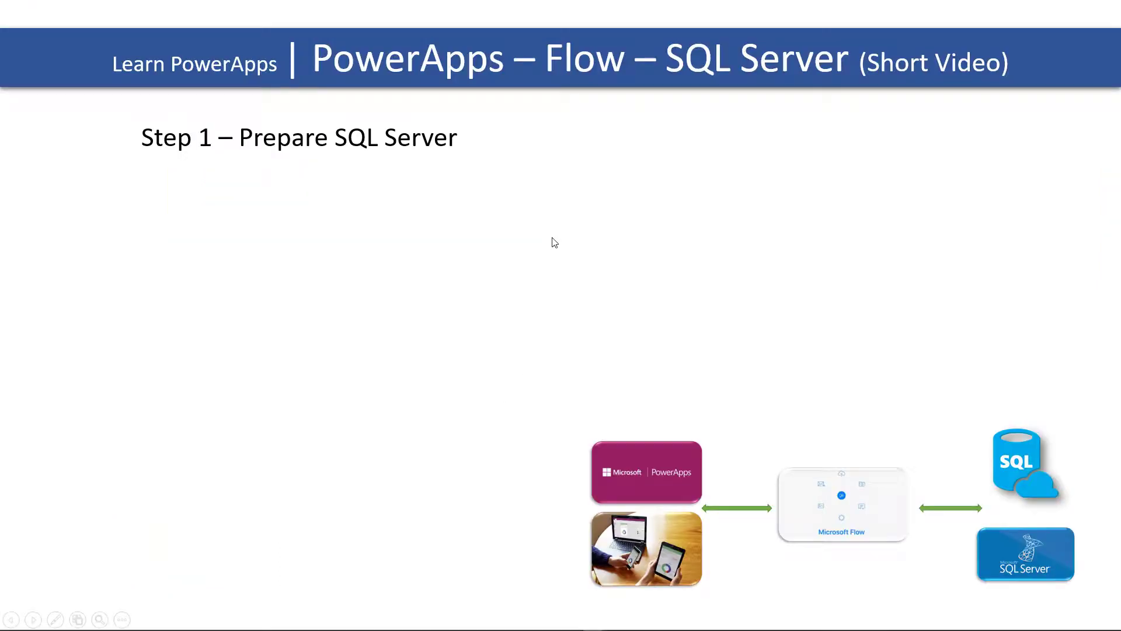
left_click(555, 242)
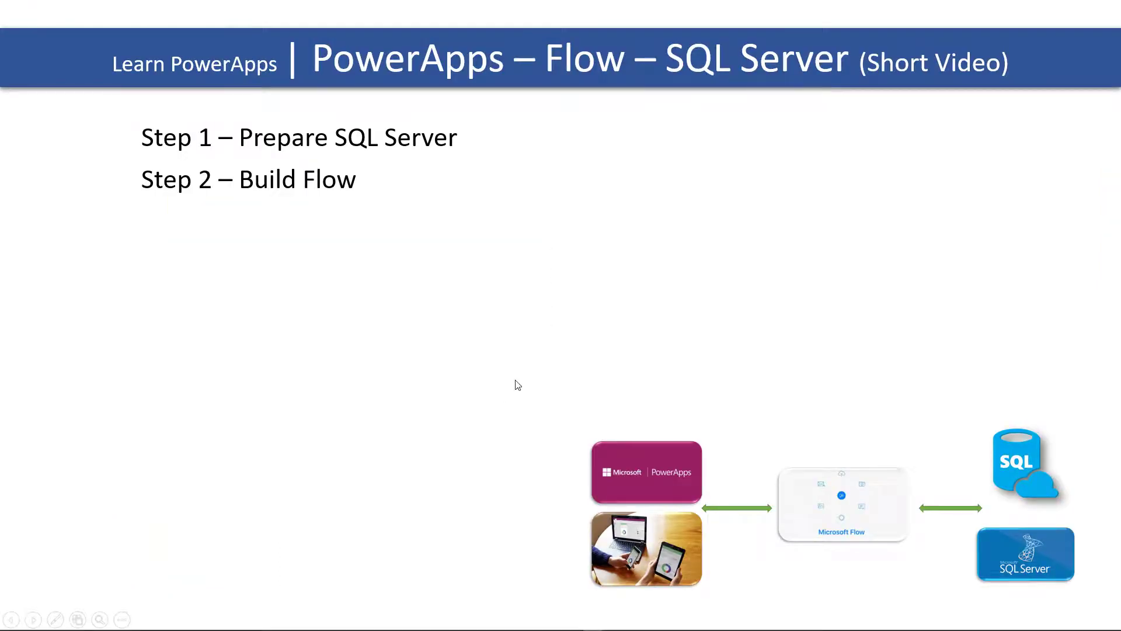
key("alt+Tab")
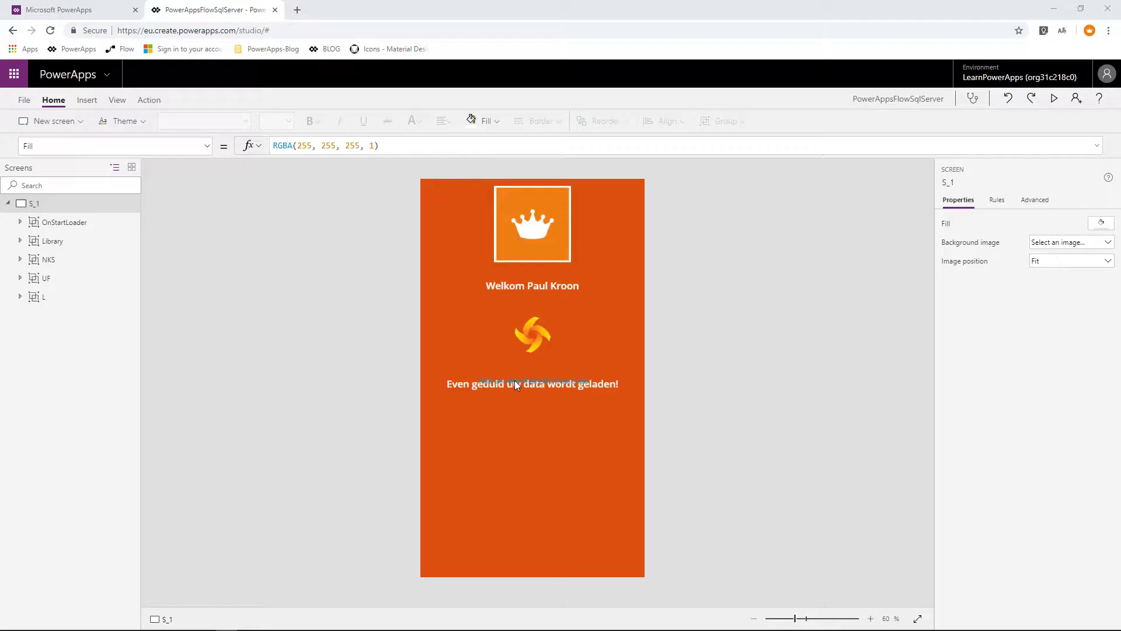
Preview the app, bring up its Library of events, and return to editing.
key("F5")
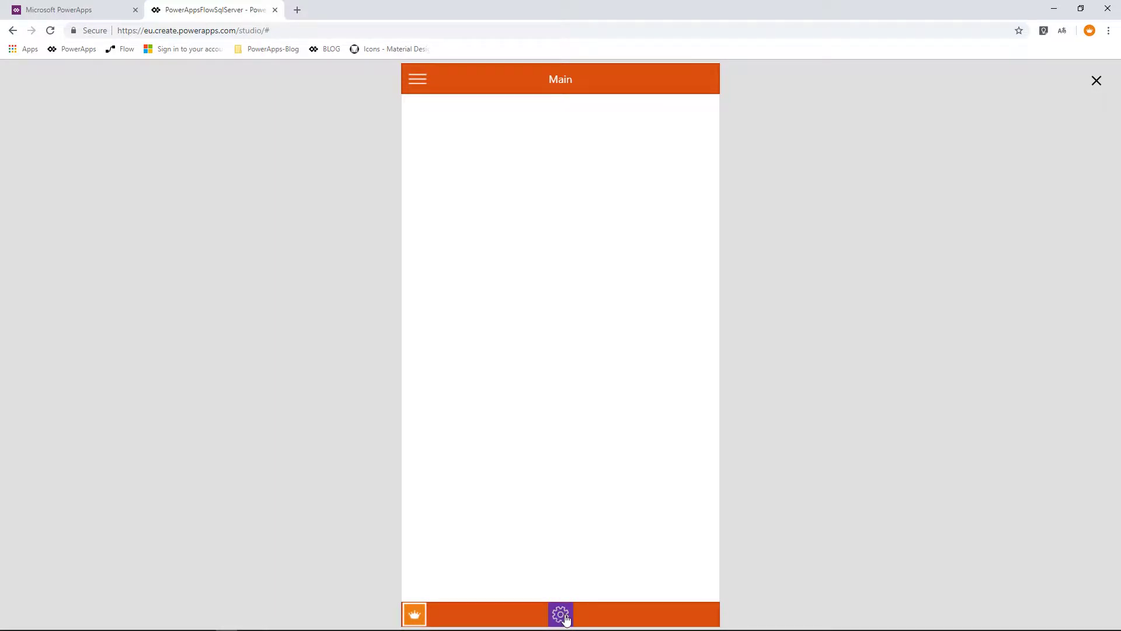
left_click(564, 616)
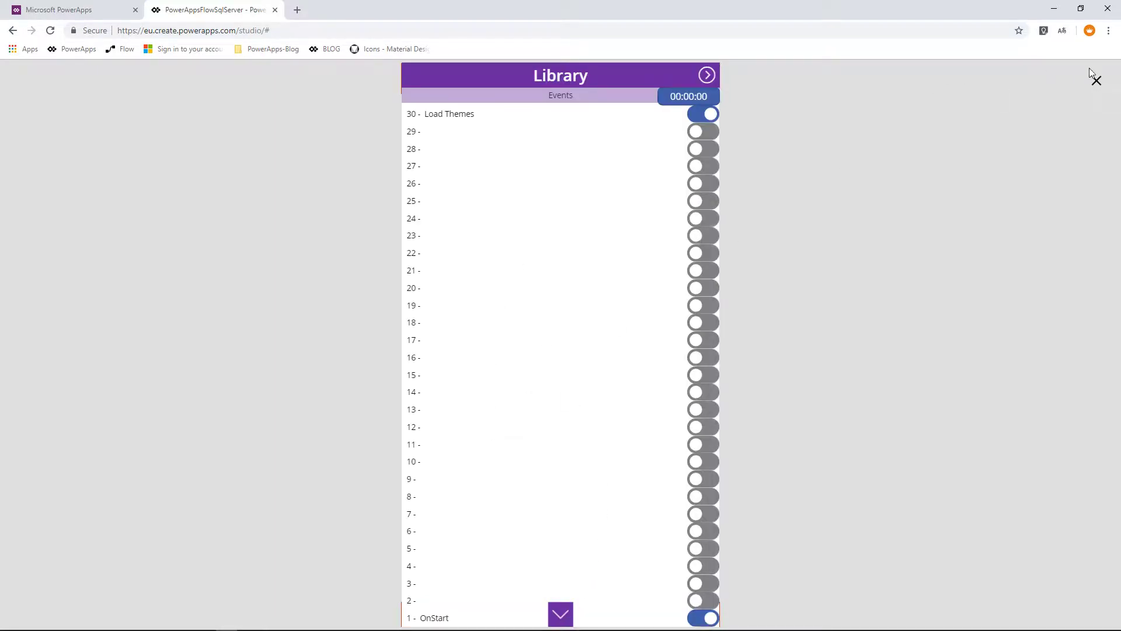
left_click(1096, 81)
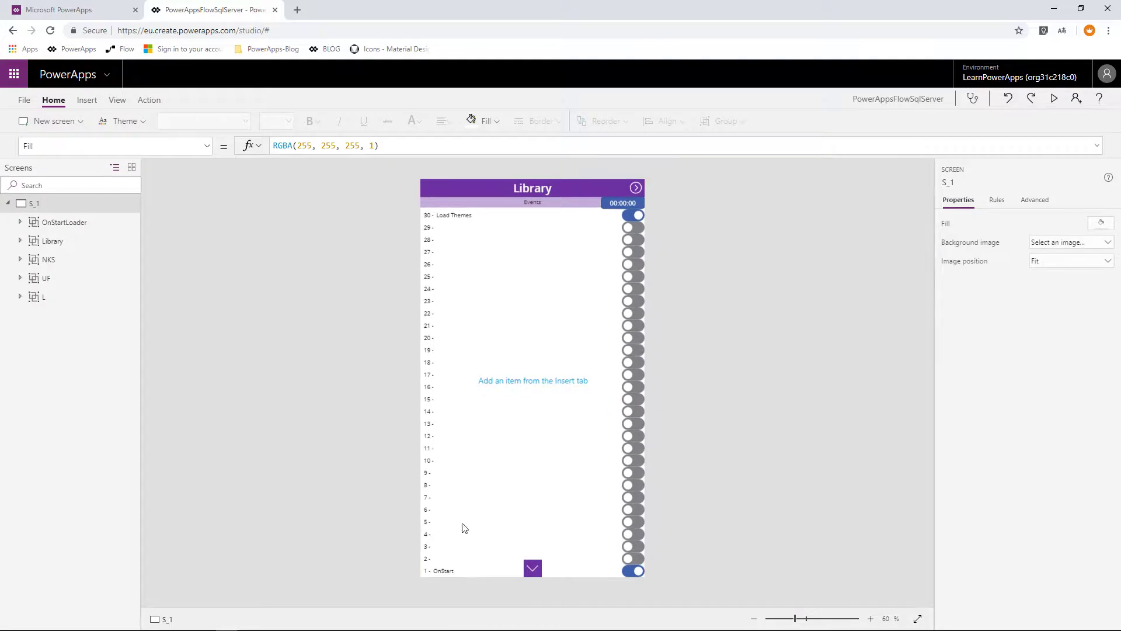
Select the event 3 toggle in the Library and examine its OnSelect and OnChange formulas.
left_click(442, 559)
left_click(438, 546)
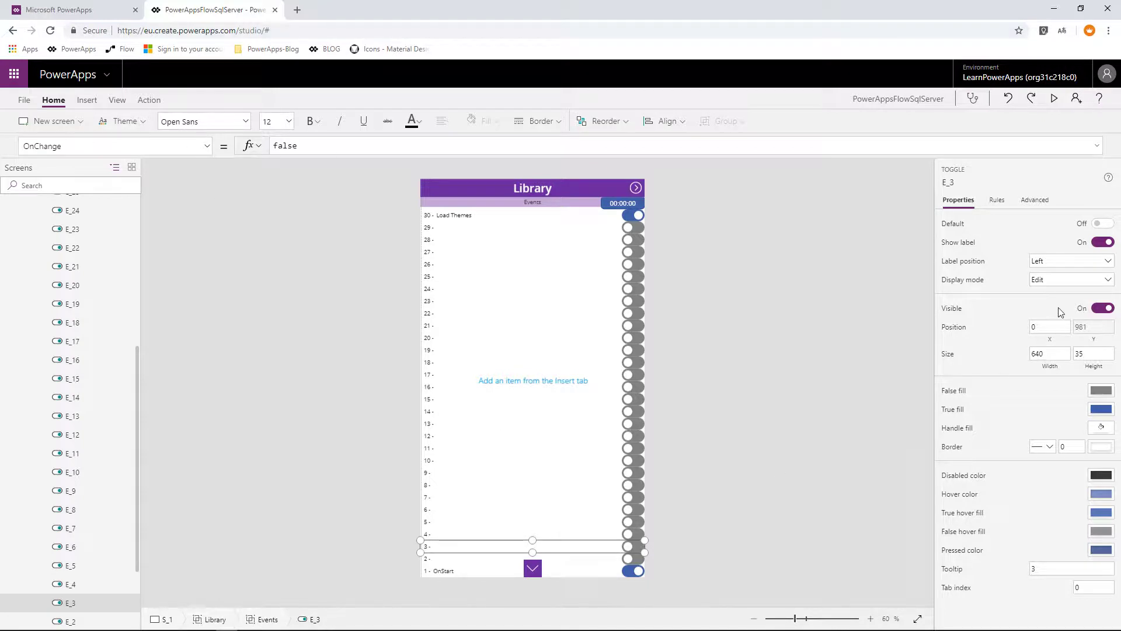
left_click(1035, 201)
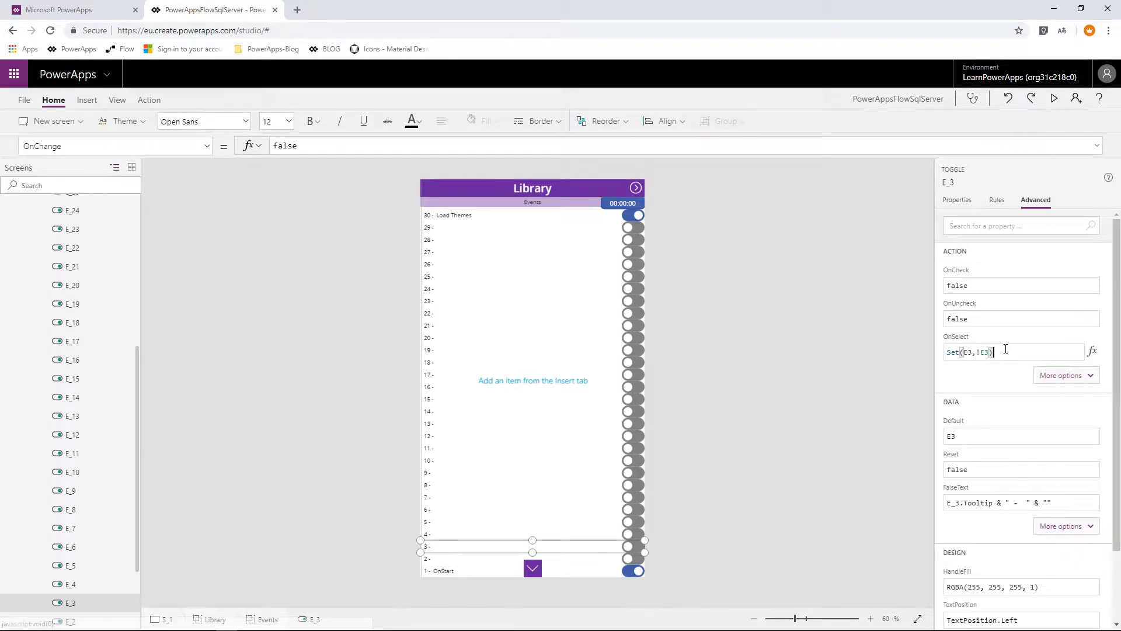
left_click_drag(1002, 352, 934, 353)
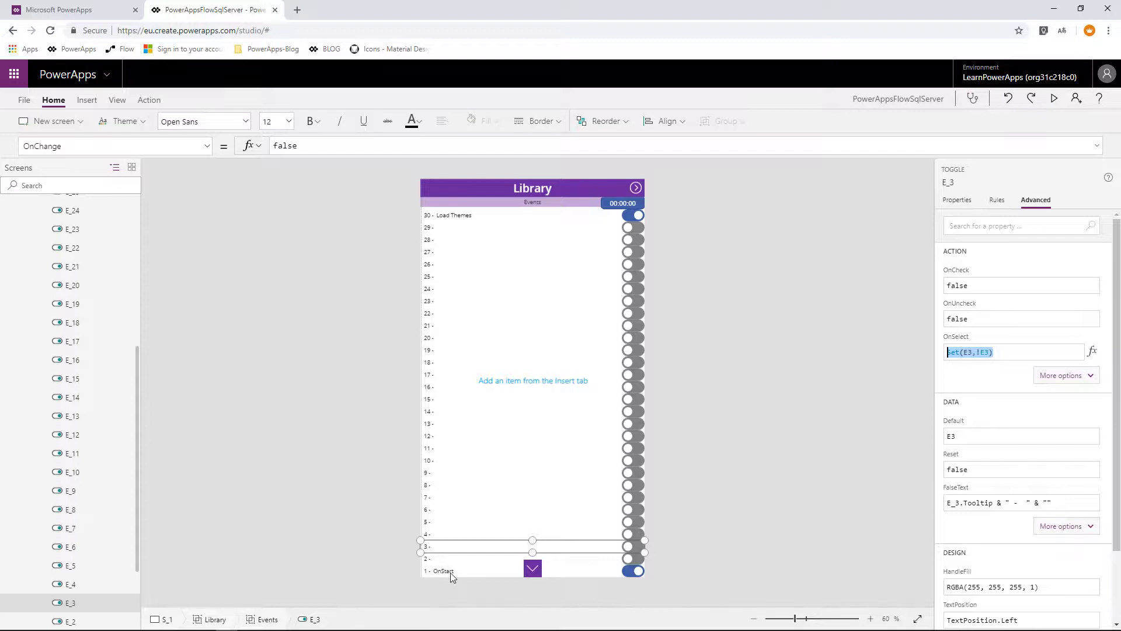
left_click(77, 146)
left_click_drag(255, 149, 254, 148)
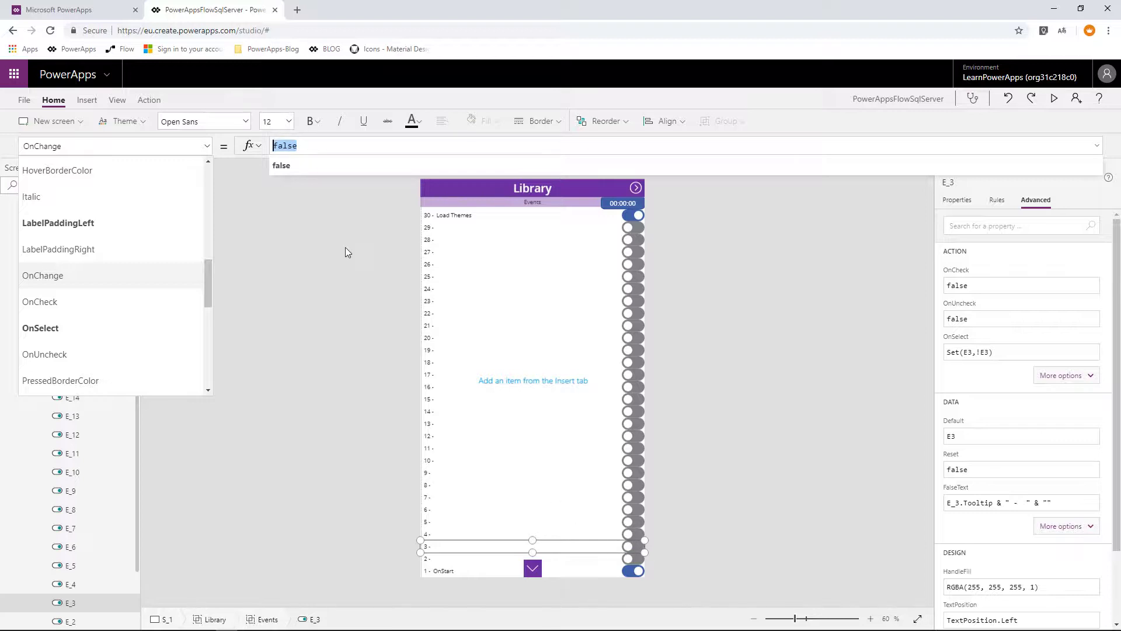
Start creating a new flow for the event 3 toggle from the app's flow list.
left_click(150, 101)
left_click(504, 122)
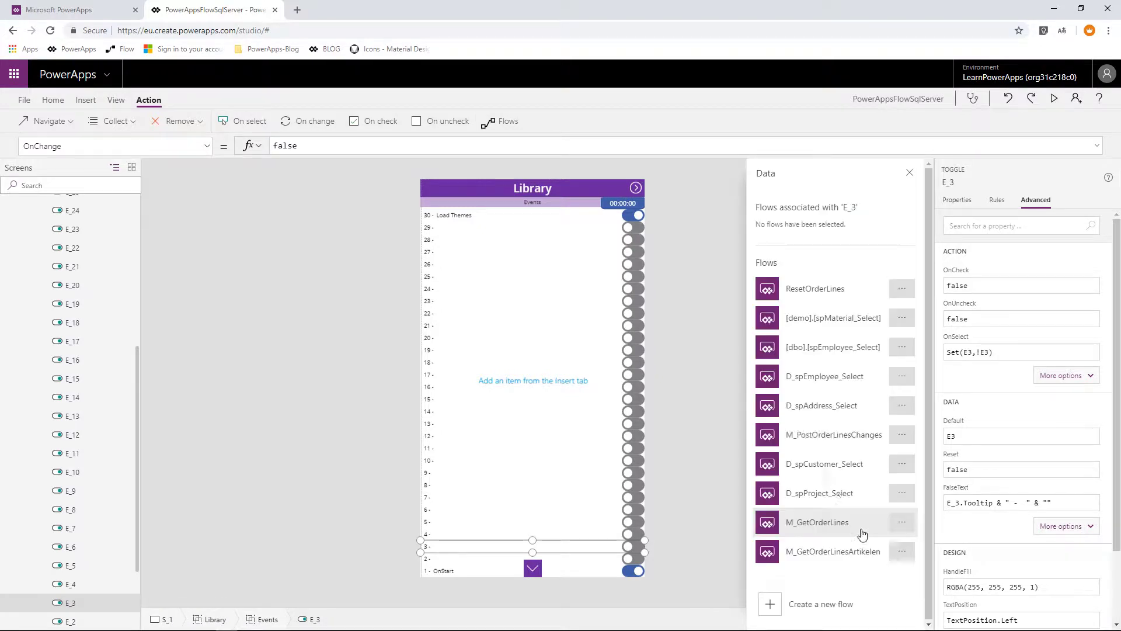
left_click(777, 603)
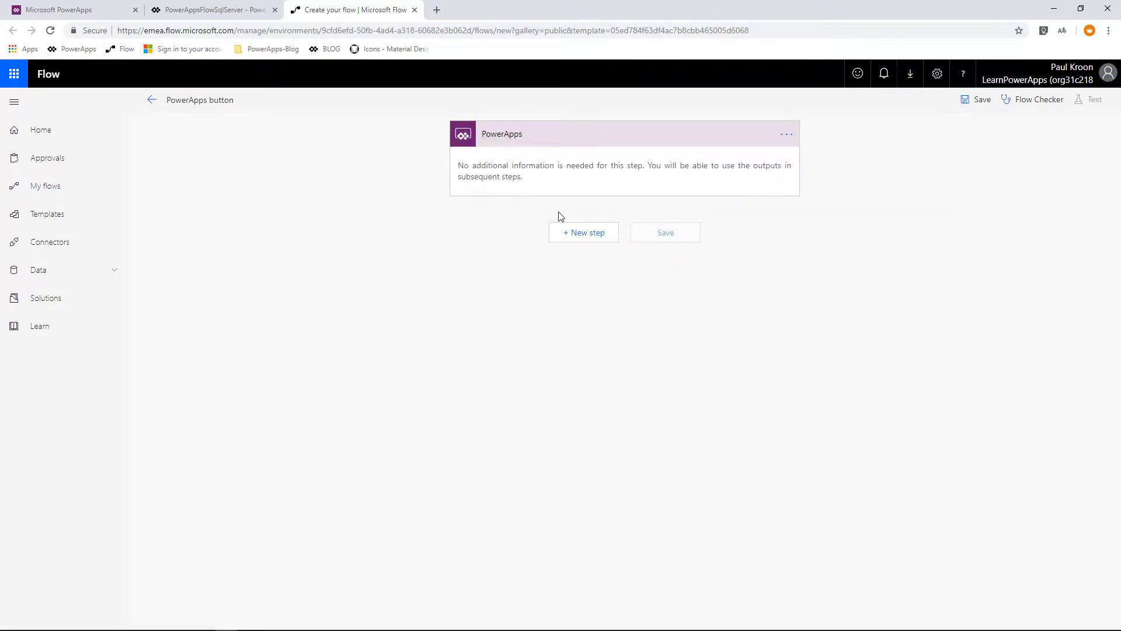
Add the SQL Server action Execute stored procedure as a new step after the PowerApps trigger.
left_click(583, 245)
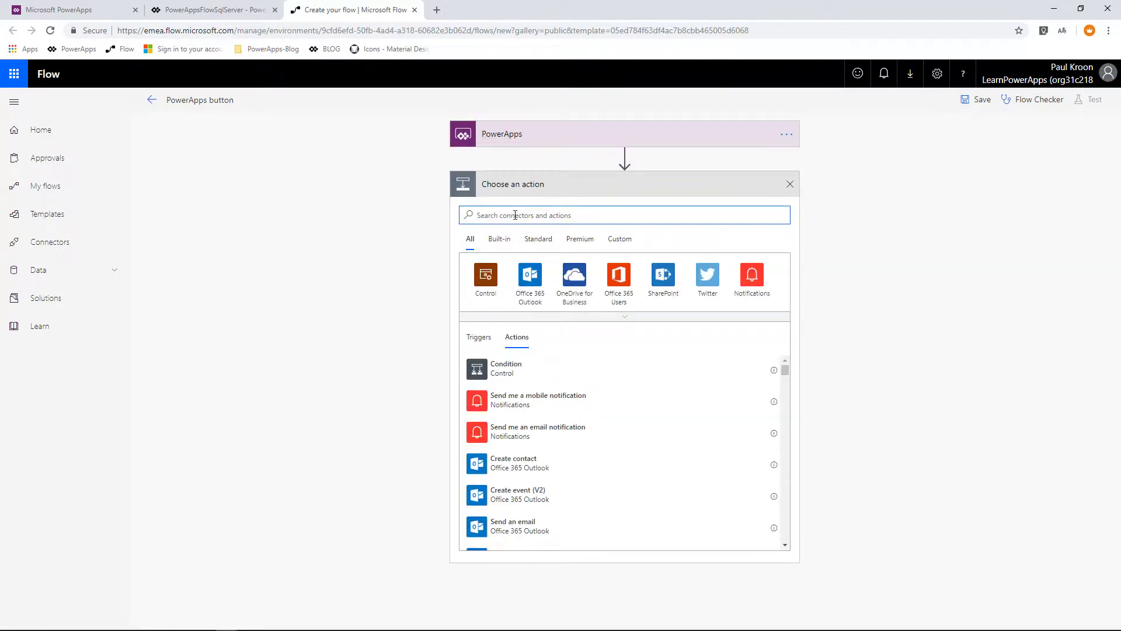
type("sql")
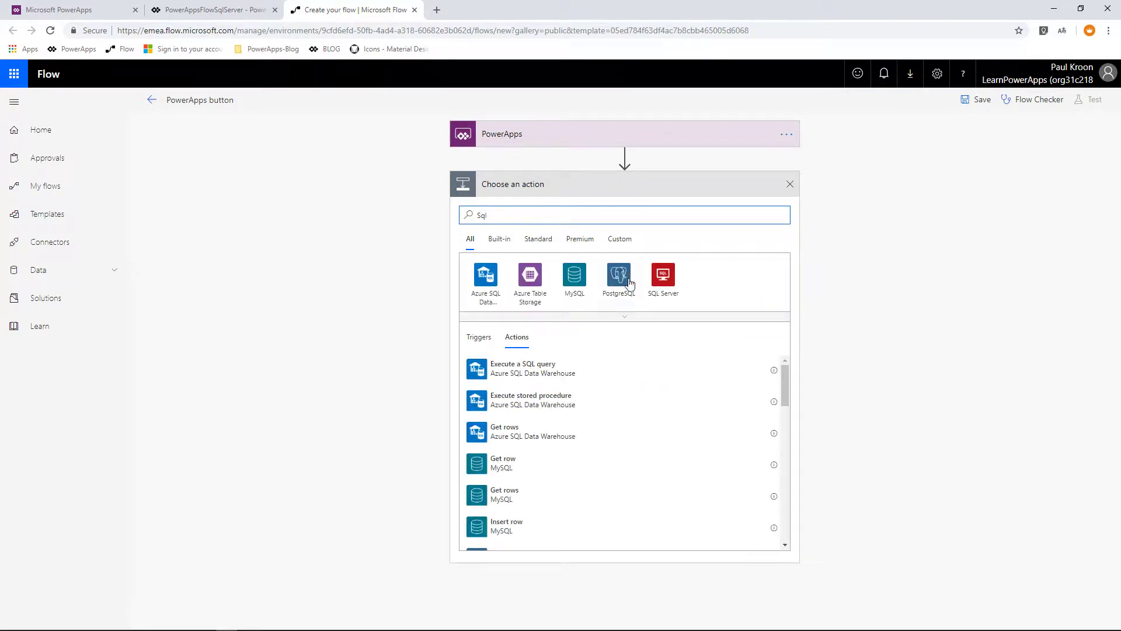
left_click(661, 289)
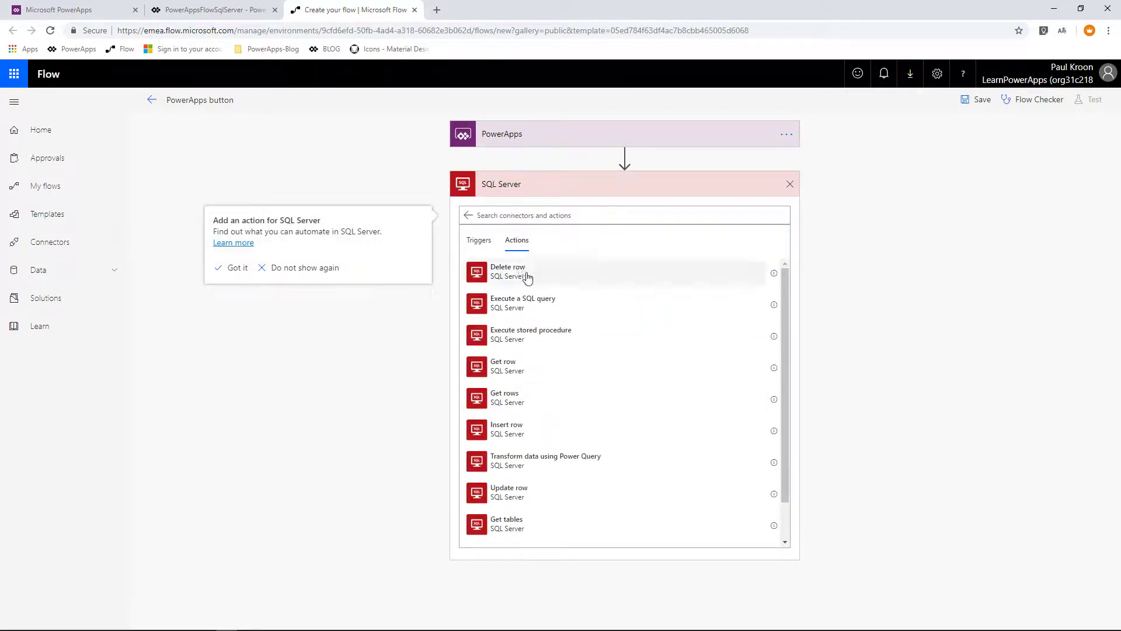
scroll(543, 419, "down", 1)
scroll(548, 482, "up", 1)
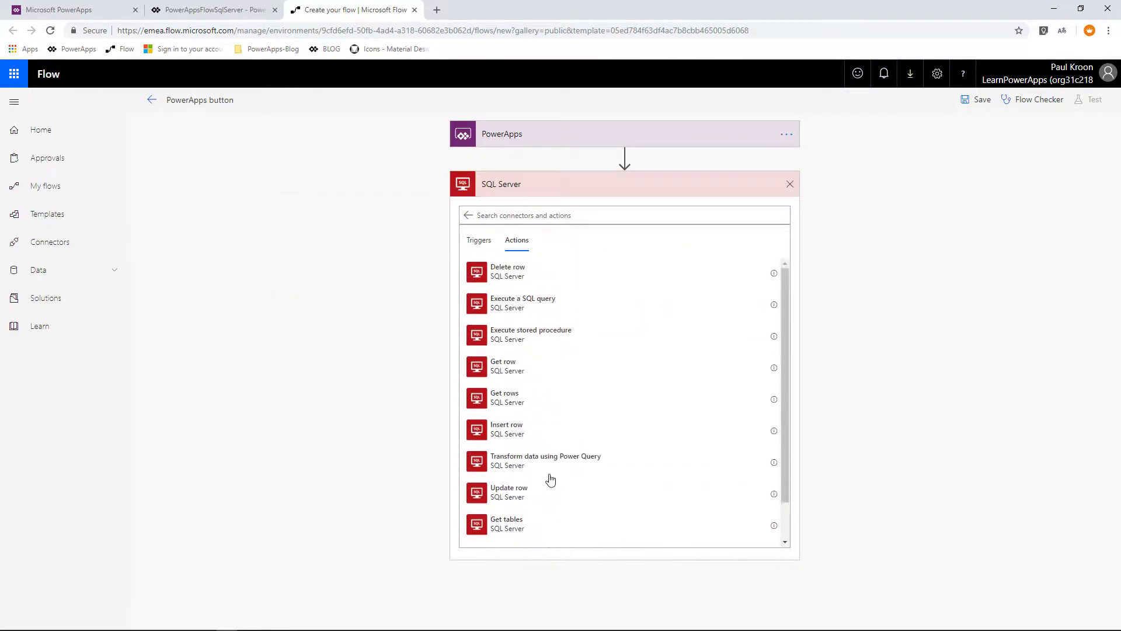
left_click(565, 337)
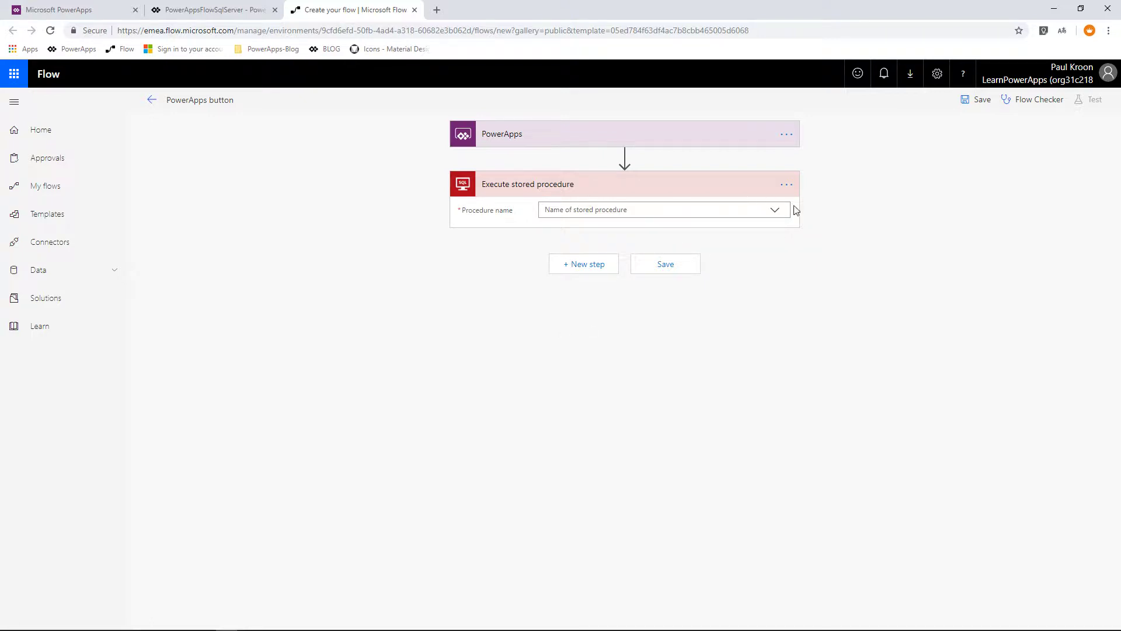
Switch the SQL action to the PowerAppsDemoRegistration kosdemos.database.windows.net connection and choose the procedure [dbo].[spPaCustomersBA].
left_click(776, 212)
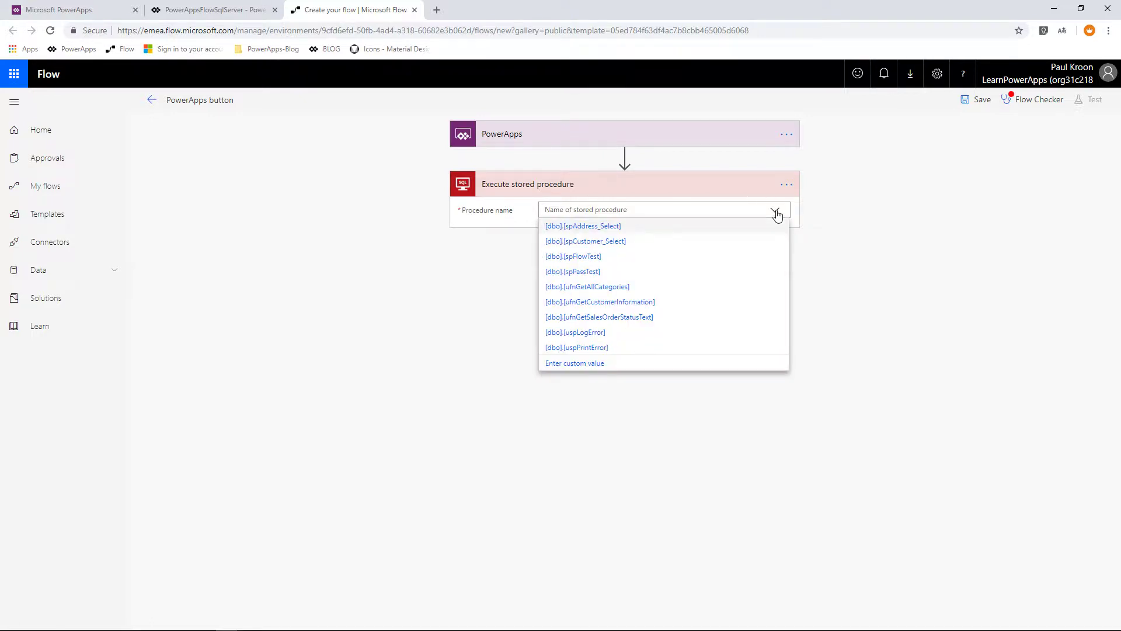
left_click(787, 184)
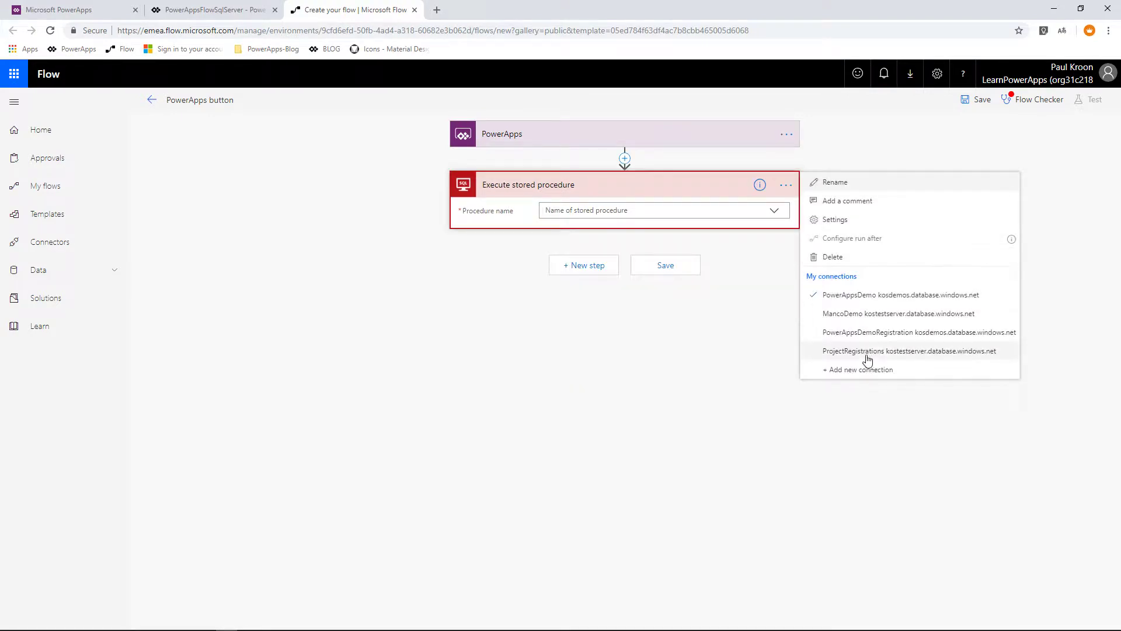
left_click(859, 334)
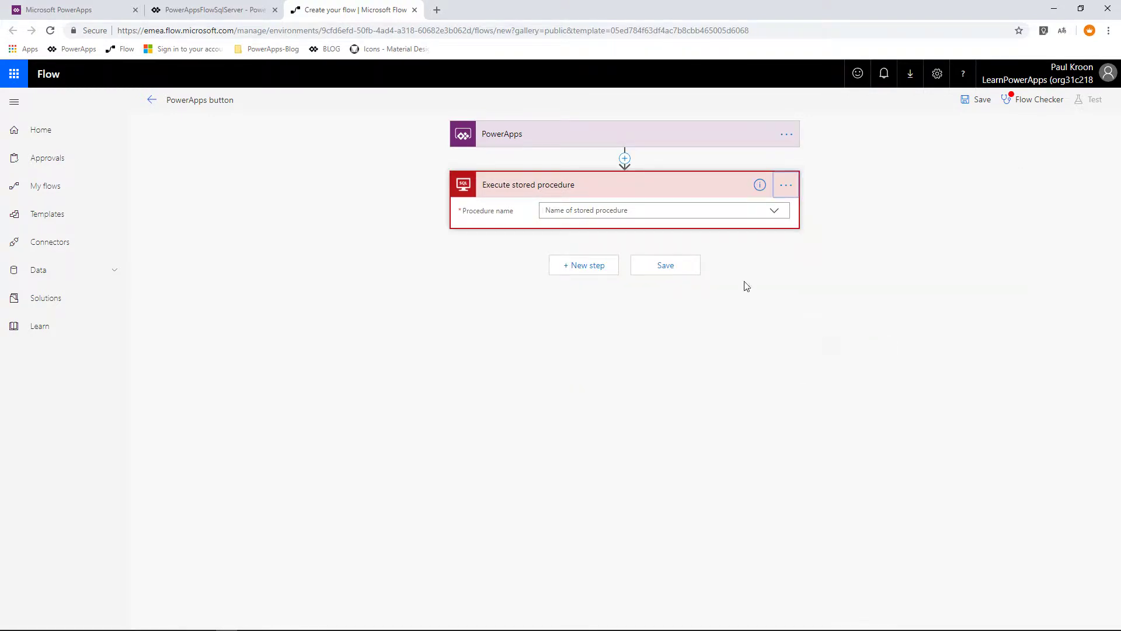
left_click(775, 213)
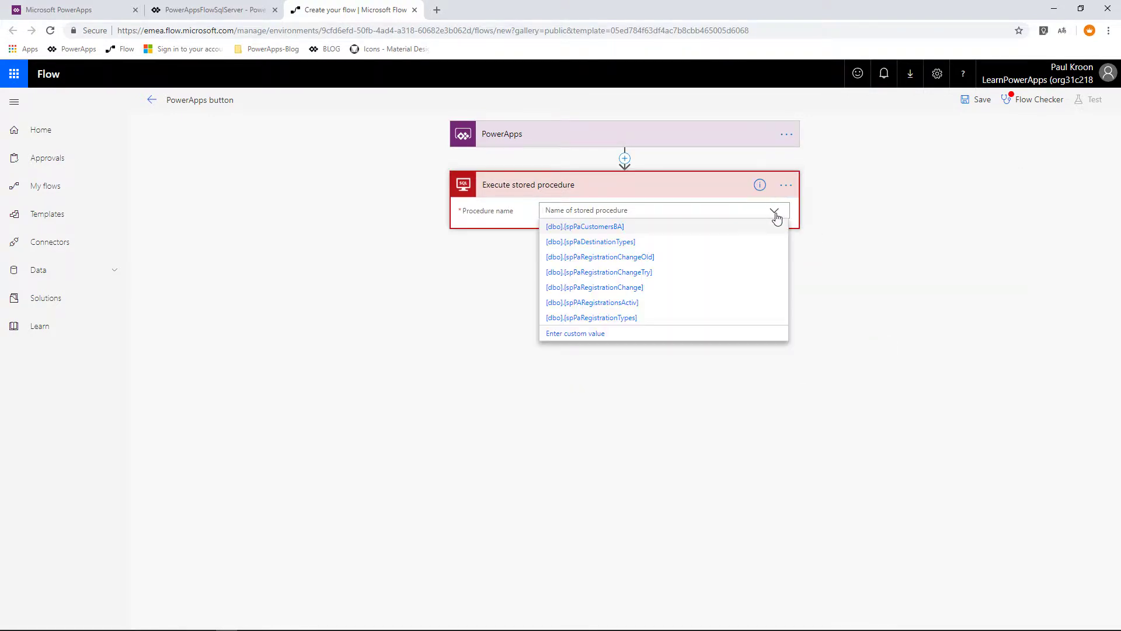
left_click(585, 227)
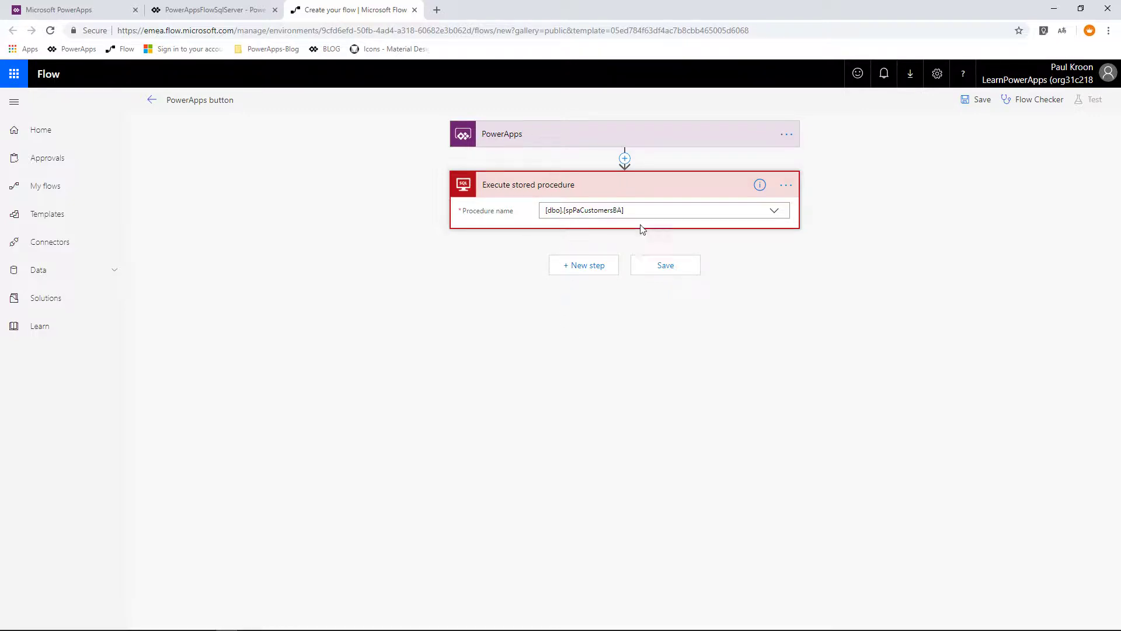
Add the Request connector's Response action after the stored procedure step and open its Body for entry.
left_click(591, 266)
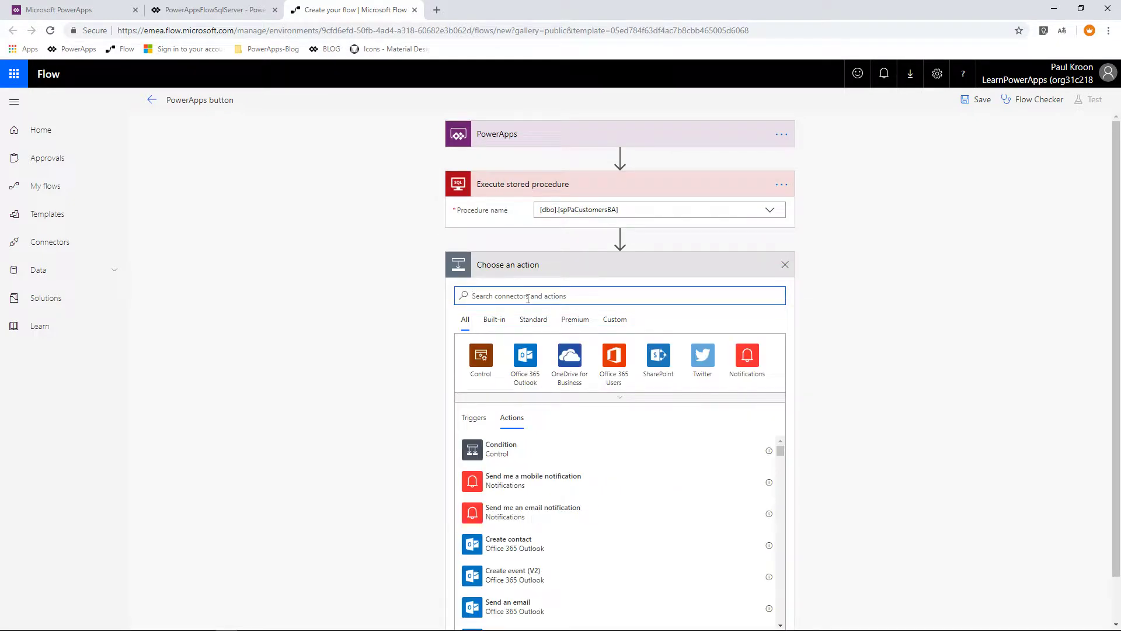
type("req")
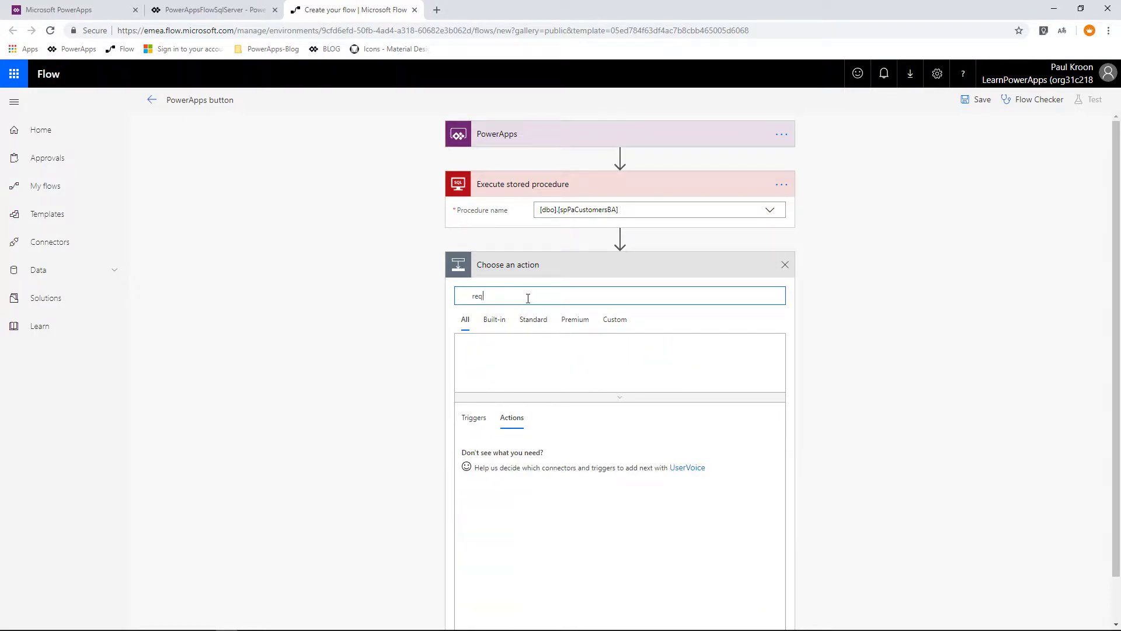
type("uest")
left_click(490, 359)
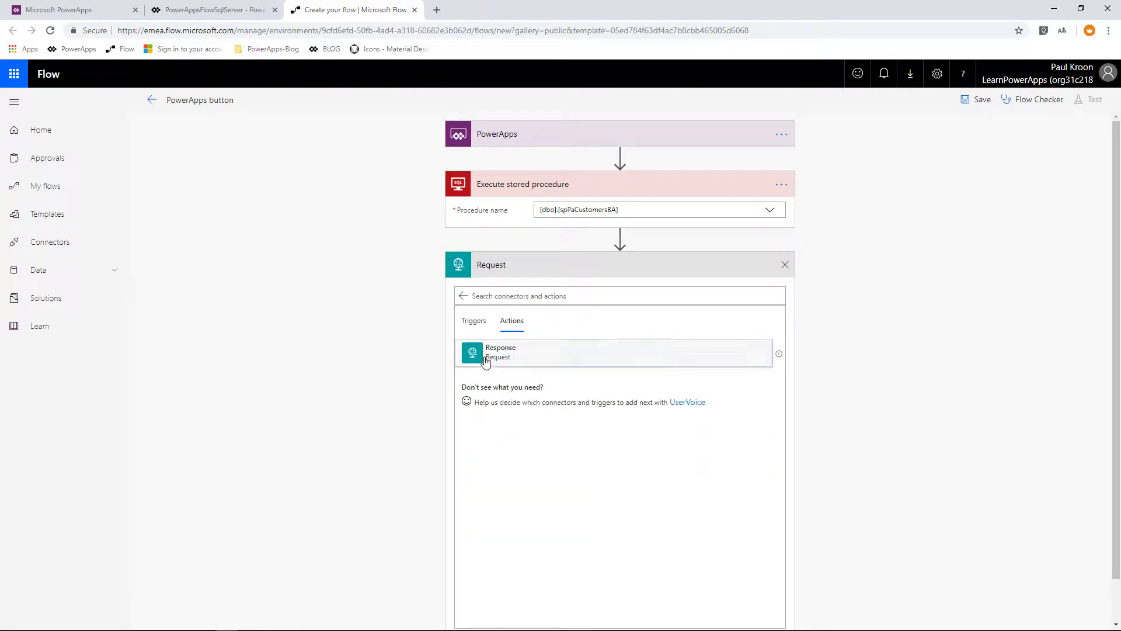
left_click(486, 361)
left_click(771, 329)
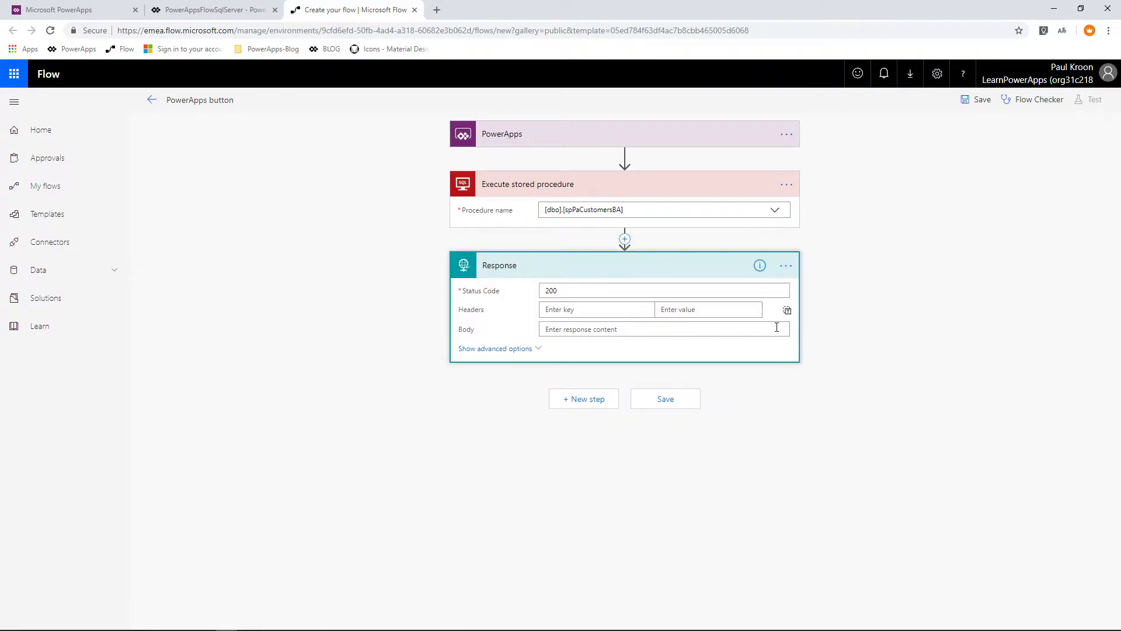
Set the Response Body to the stored procedure's ResultSets Table1 output and show the Response's advanced options.
left_click(861, 423)
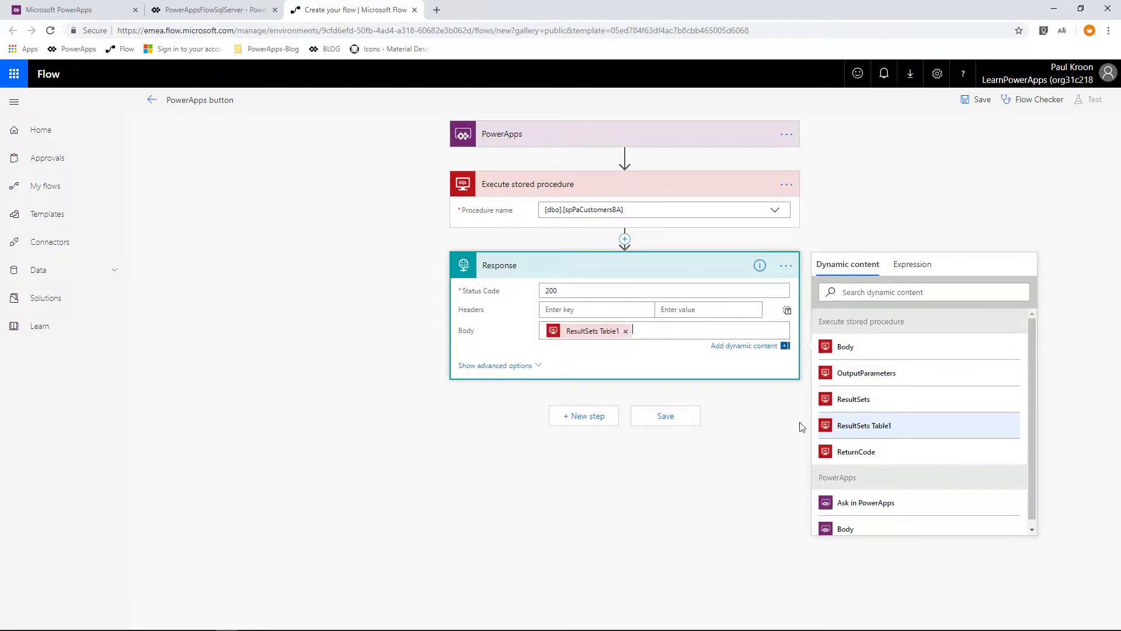
left_click(488, 368)
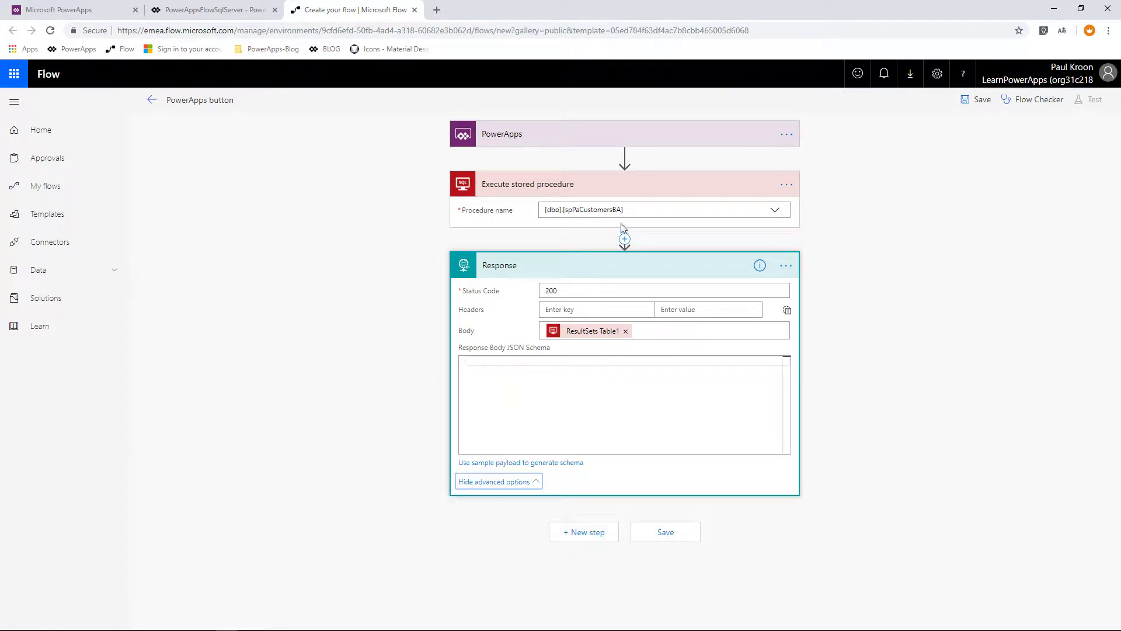
Rename the flow S_spPaCustomersBA, reusing the stored procedure's name after the S_ prefix, and save it.
left_click(625, 211)
left_click_drag(625, 211, 574, 208)
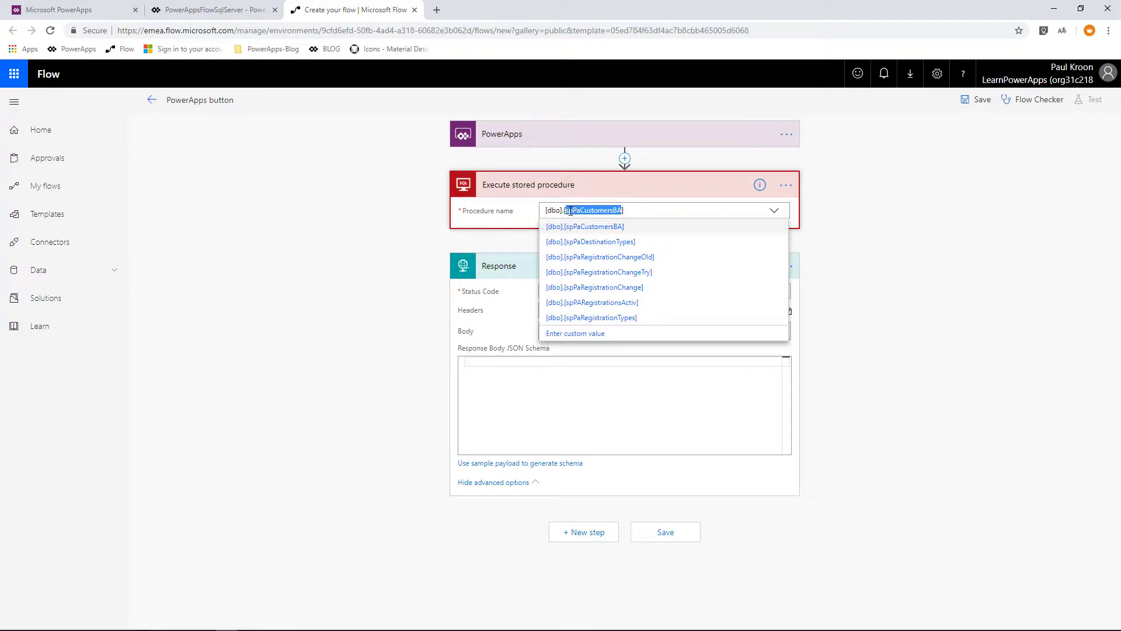
left_click(190, 100)
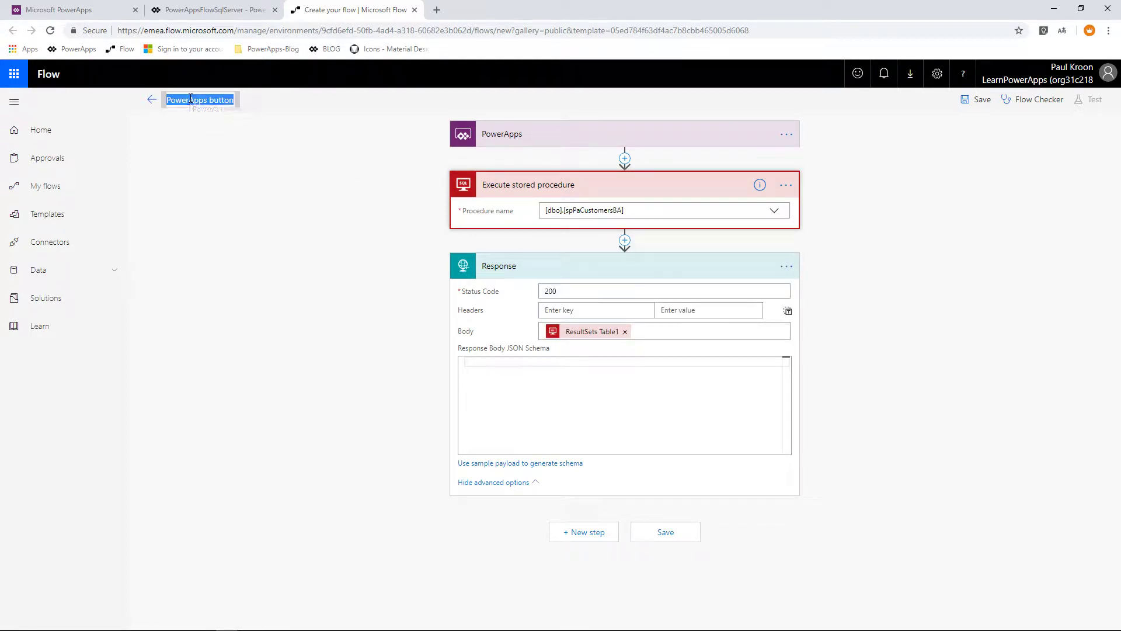
type("S_")
type("spPaCustomersBA")
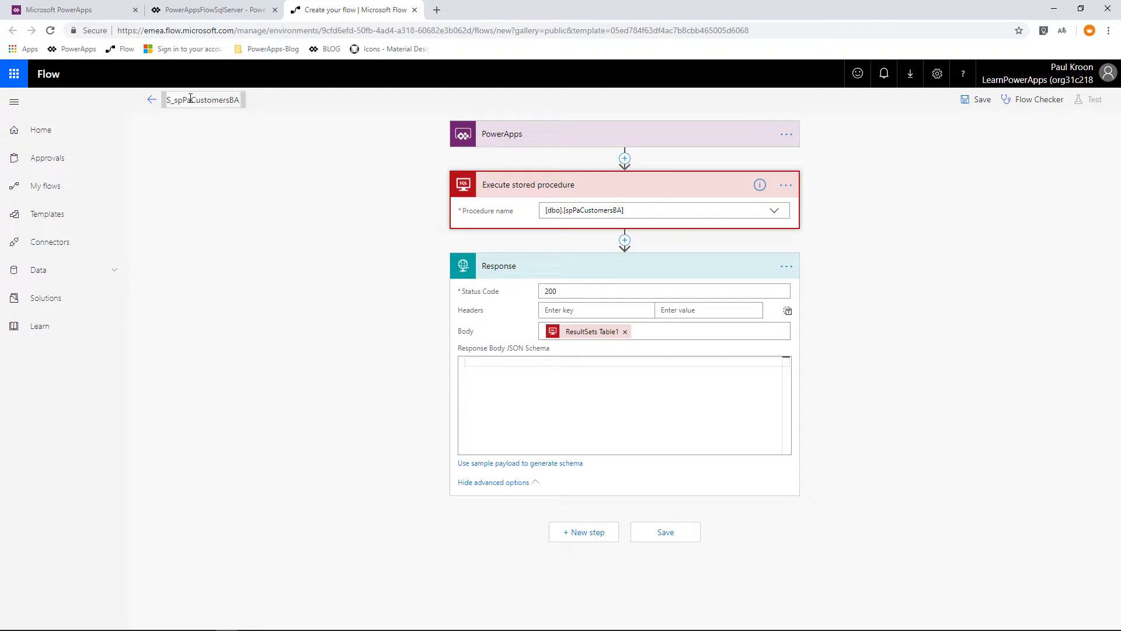
left_click_drag(171, 103, 166, 107)
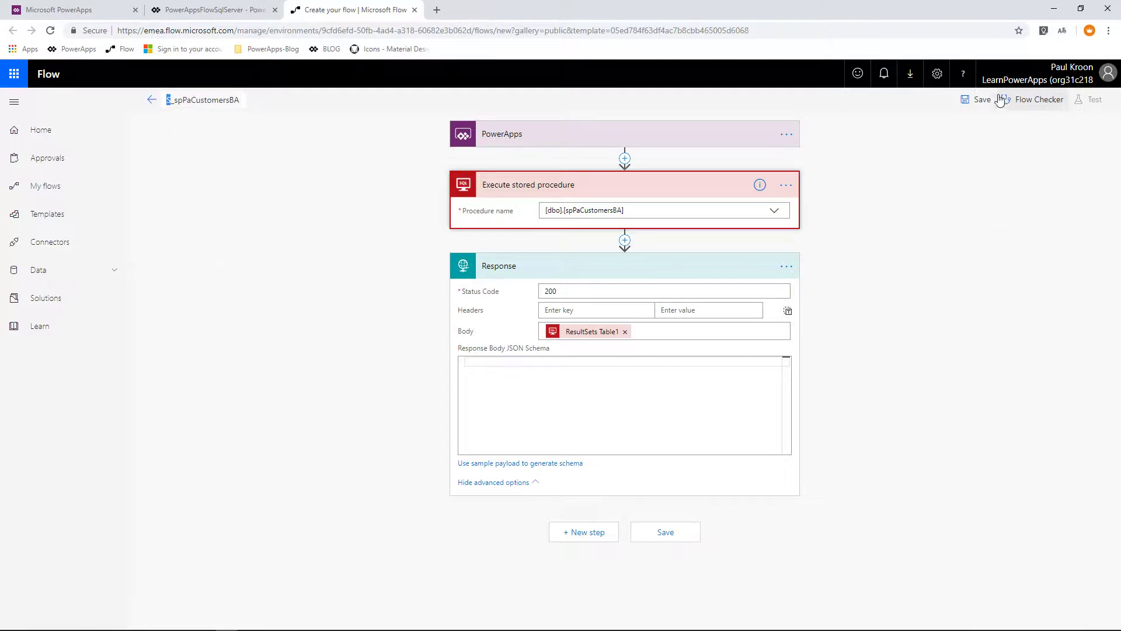
left_click(977, 100)
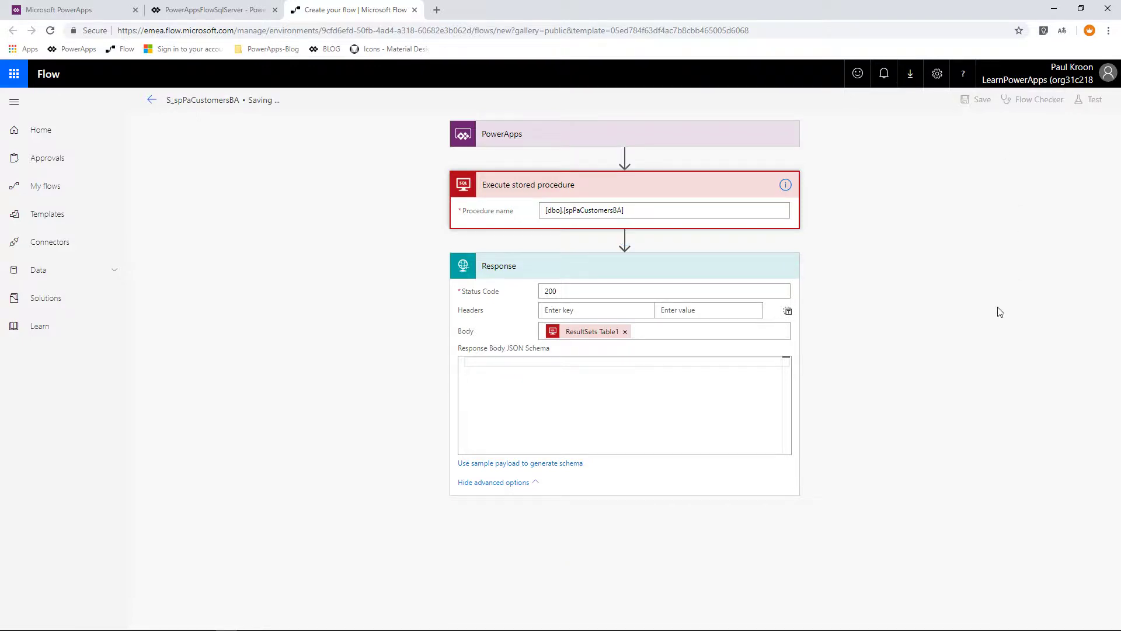
Test the flow by performing the trigger action, running it with the PowerAppsDemoRegistration kosdemos.database.windows.net SQL Server connection.
left_click(1092, 100)
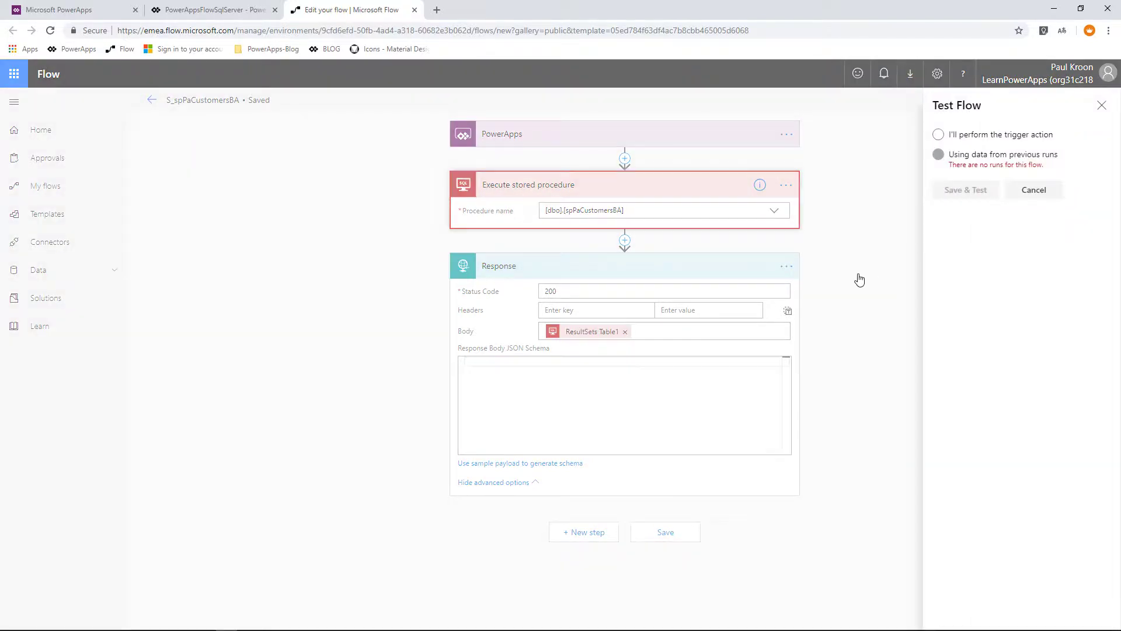
left_click(962, 137)
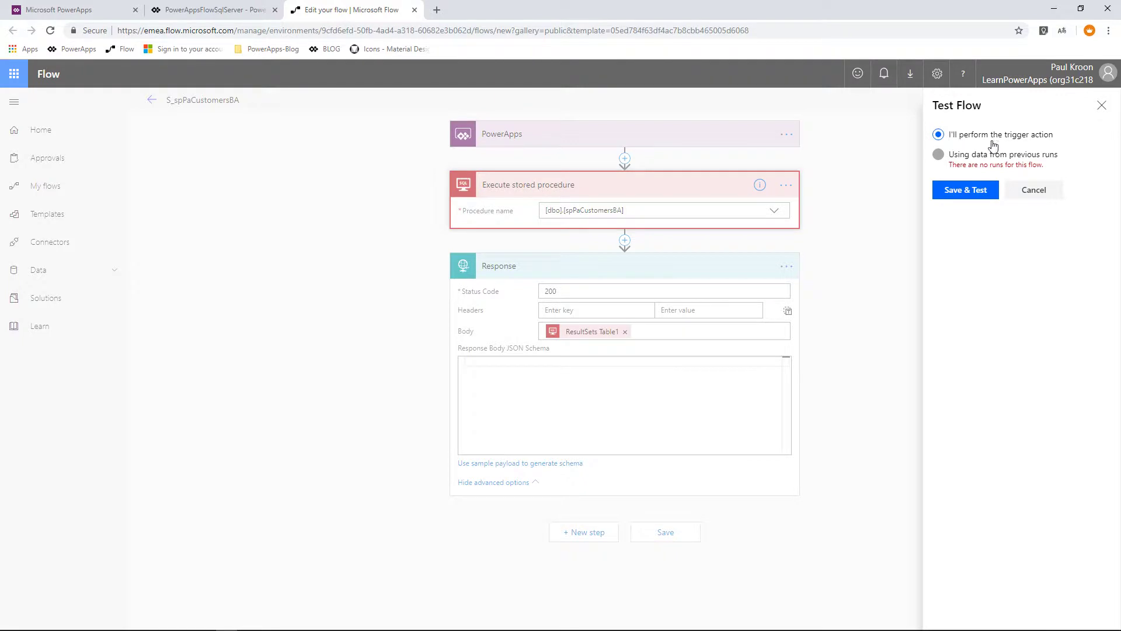
left_click(951, 191)
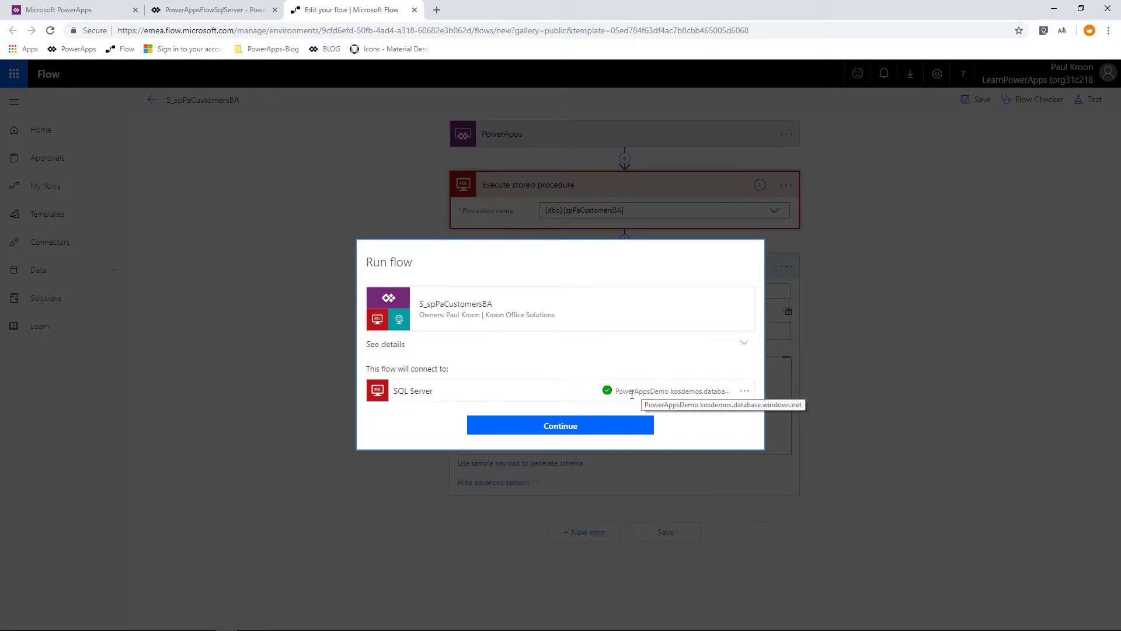
left_click(744, 391)
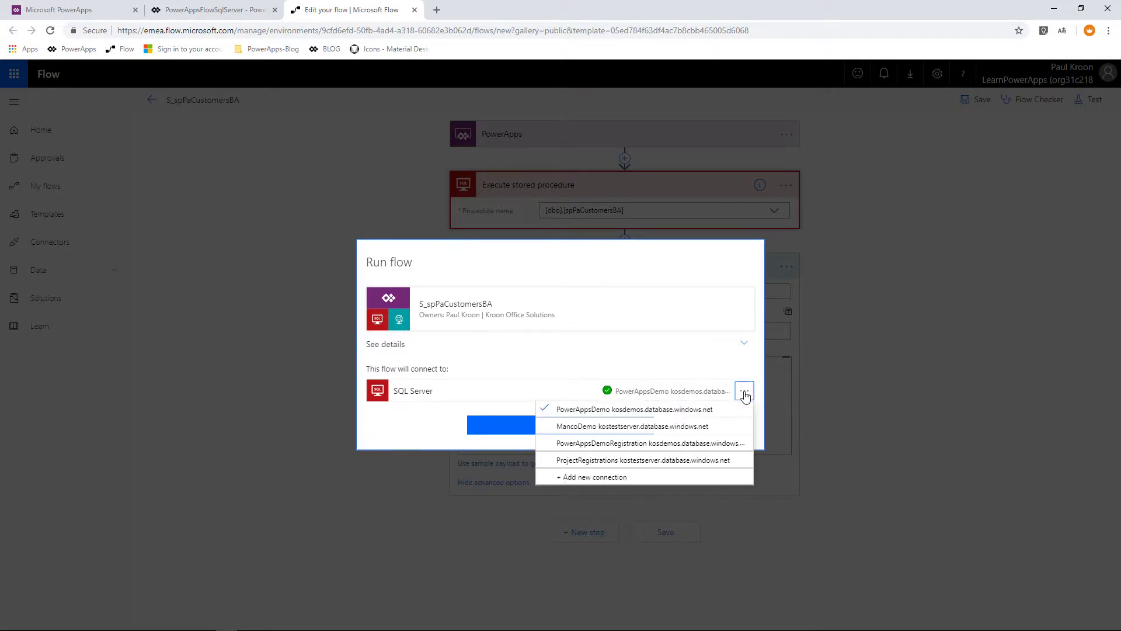
left_click(617, 443)
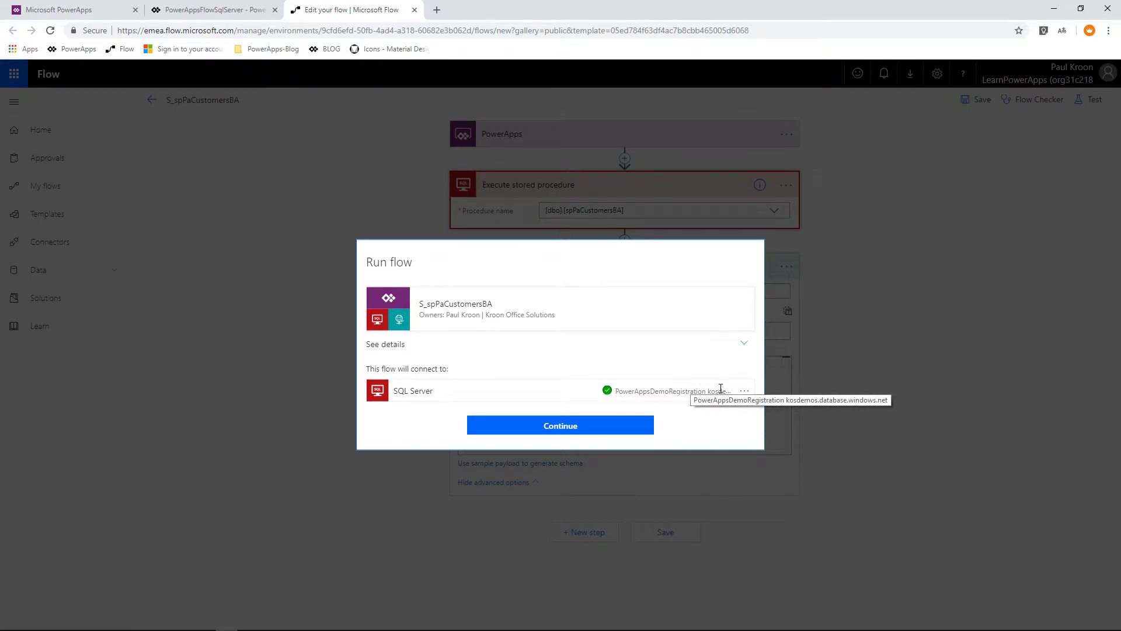
left_click(596, 429)
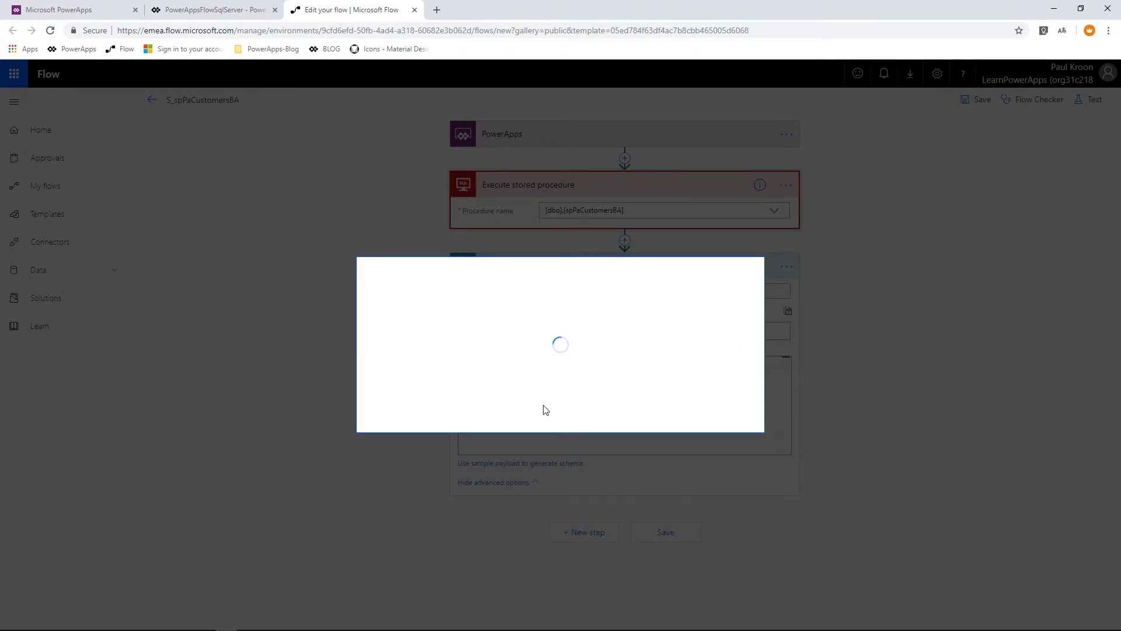
left_click(631, 409)
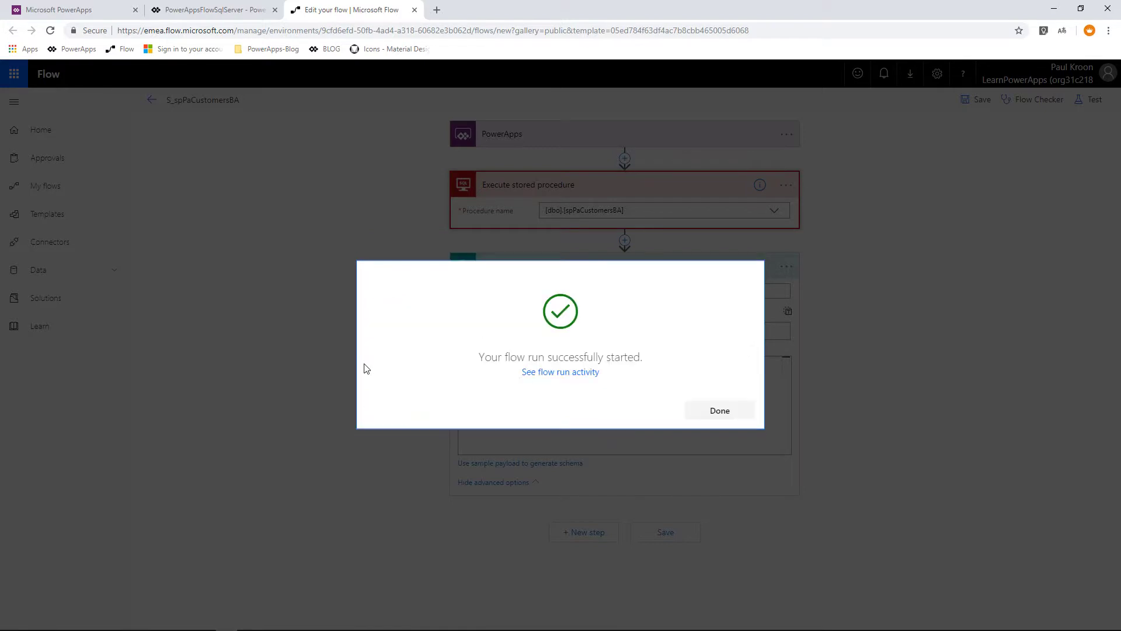
left_click(720, 410)
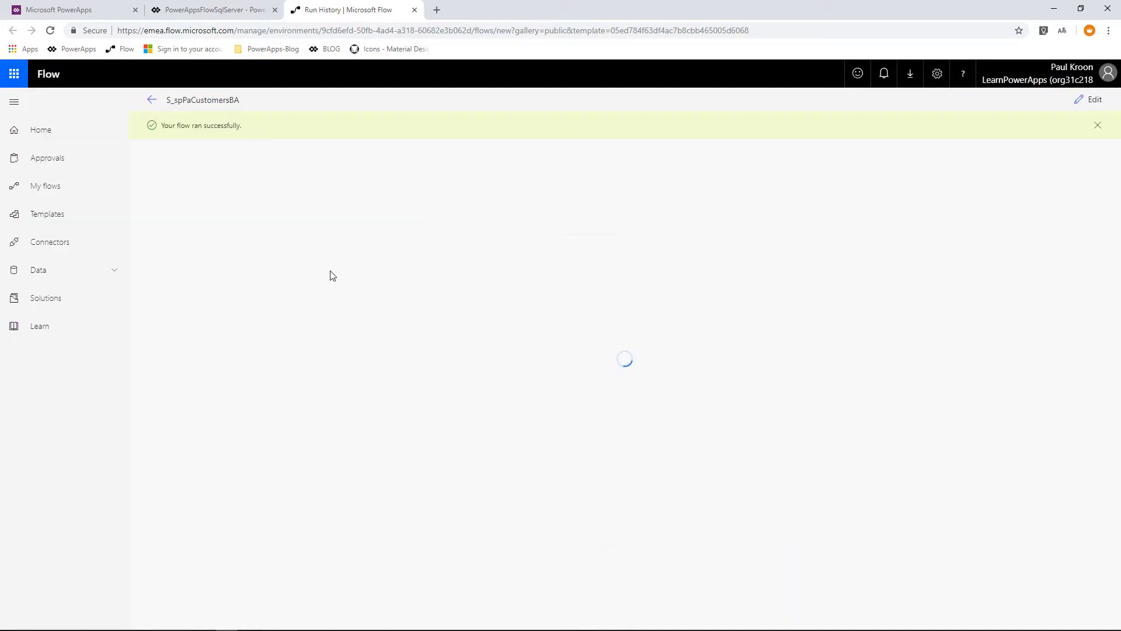
Expand the run's trigger, stored procedure and Response details, and copy the first customer record from the procedure's output Body.
left_click(514, 171)
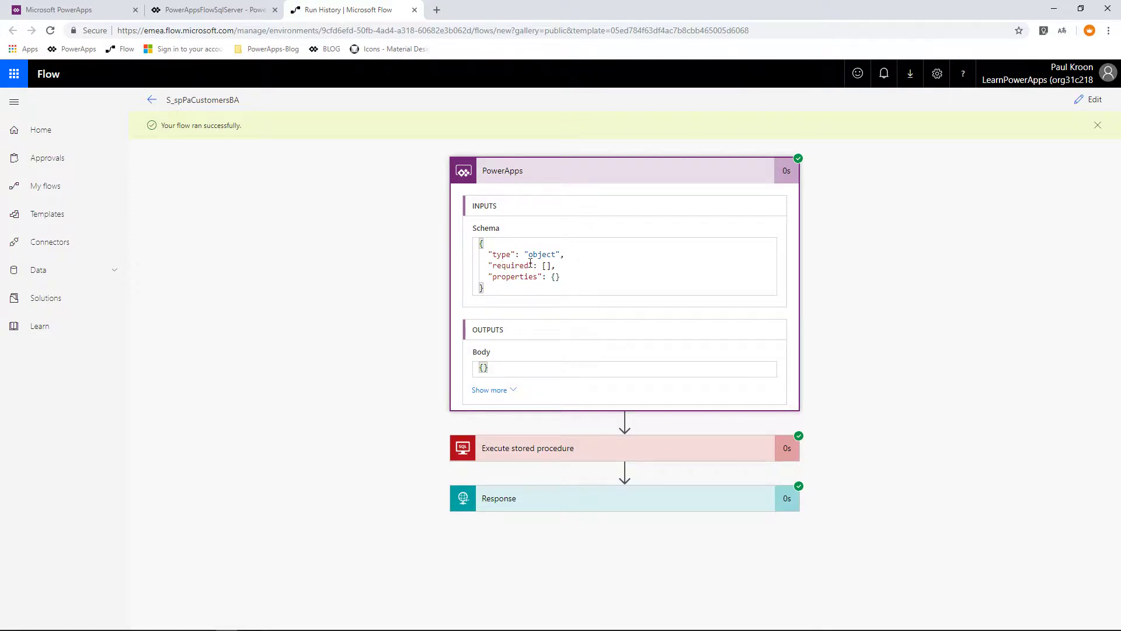
left_click(519, 450)
scroll(520, 441, "down", 3)
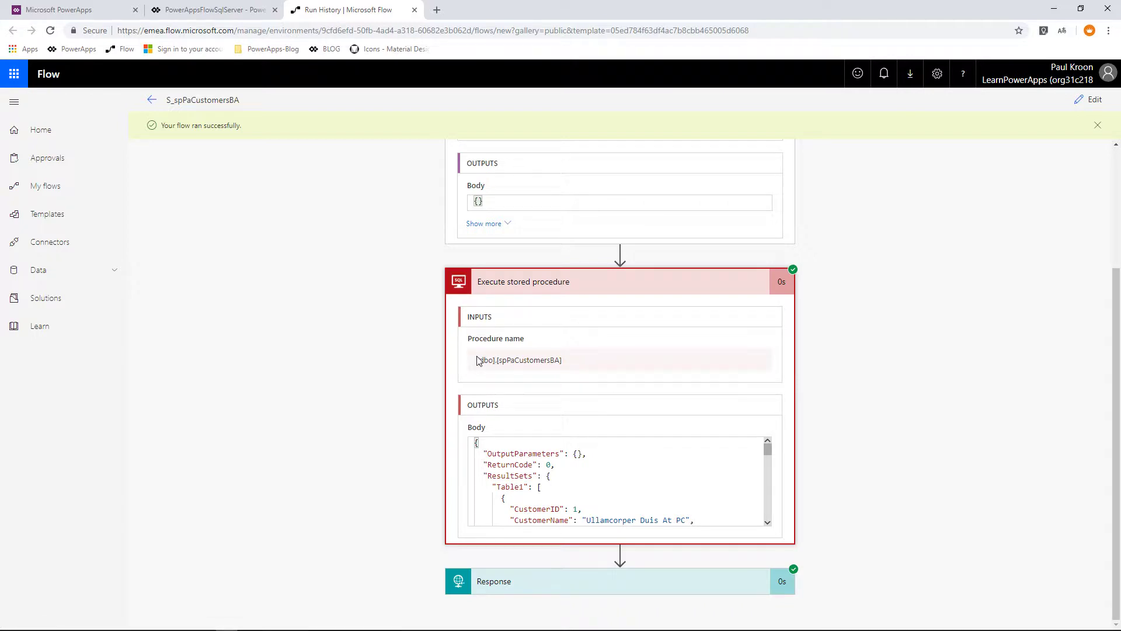
scroll(536, 470, "down", 2)
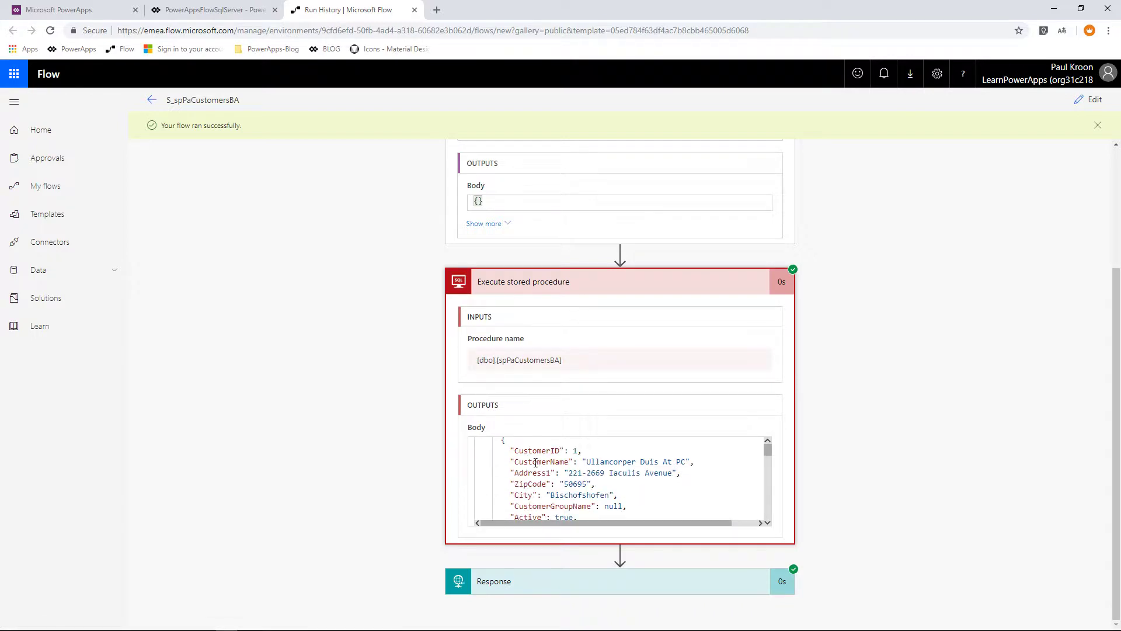
scroll(536, 471, "up", 1)
left_click_drag(539, 458, 506, 444)
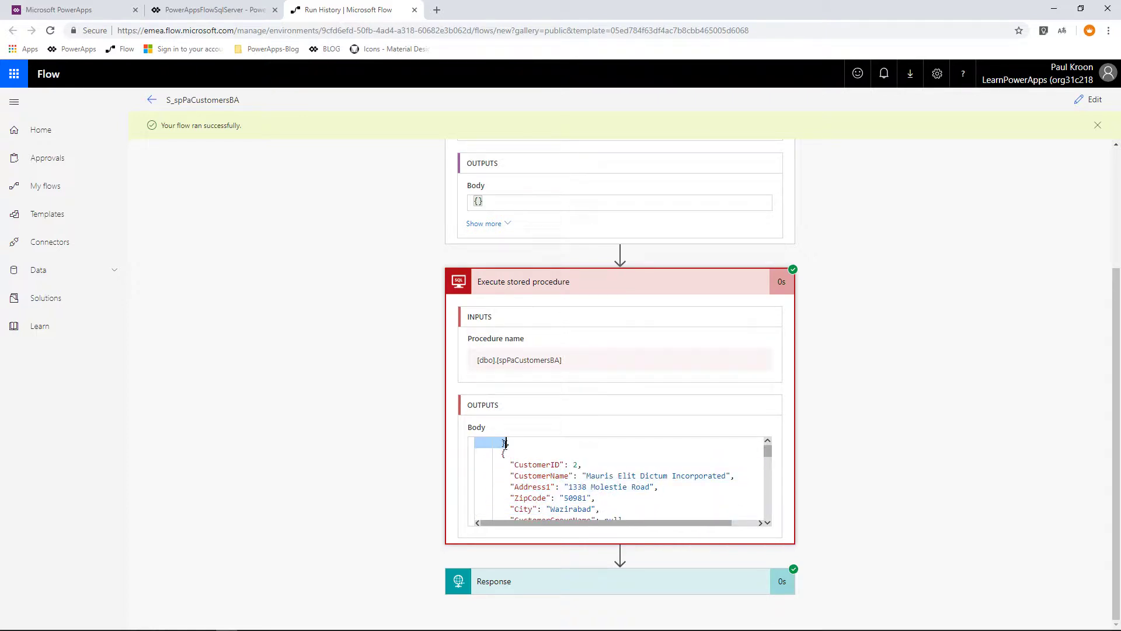
left_click(508, 580)
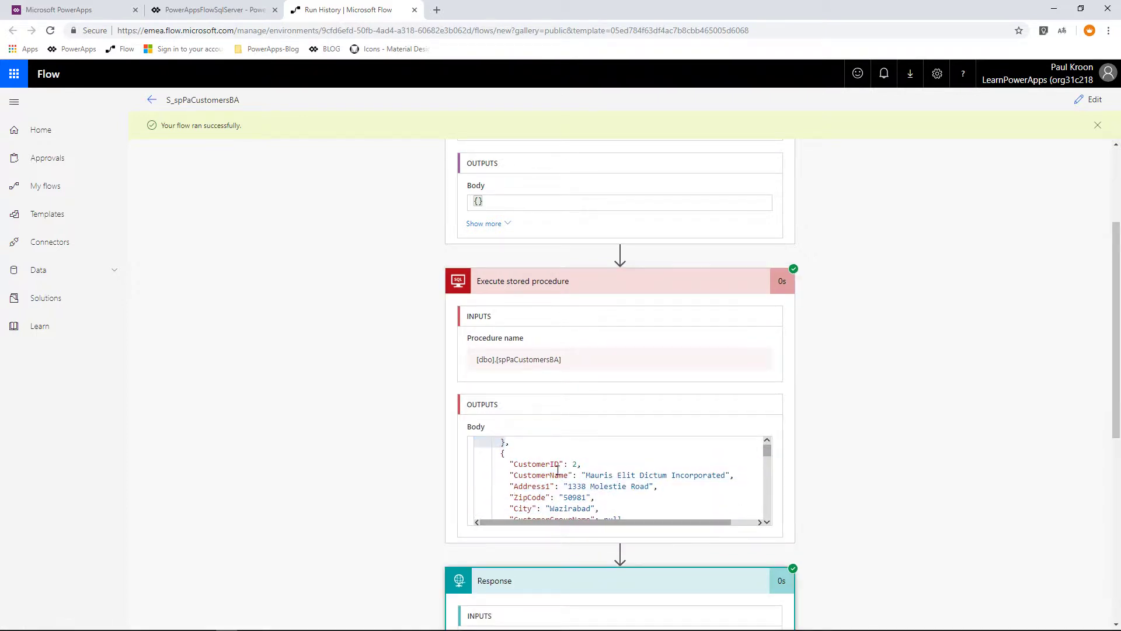
scroll(584, 458, "down", 2)
Return to editing the flow and paste the copied customer record, enclosed in square brackets, as the Response's sample JSON payload.
left_click(1090, 100)
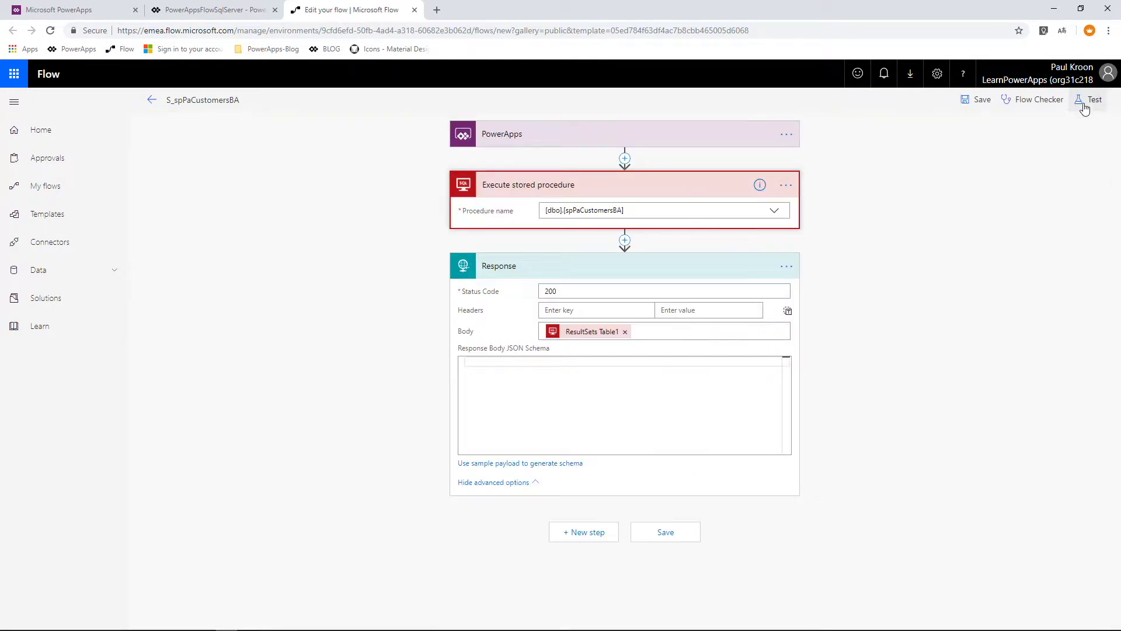
left_click(484, 463)
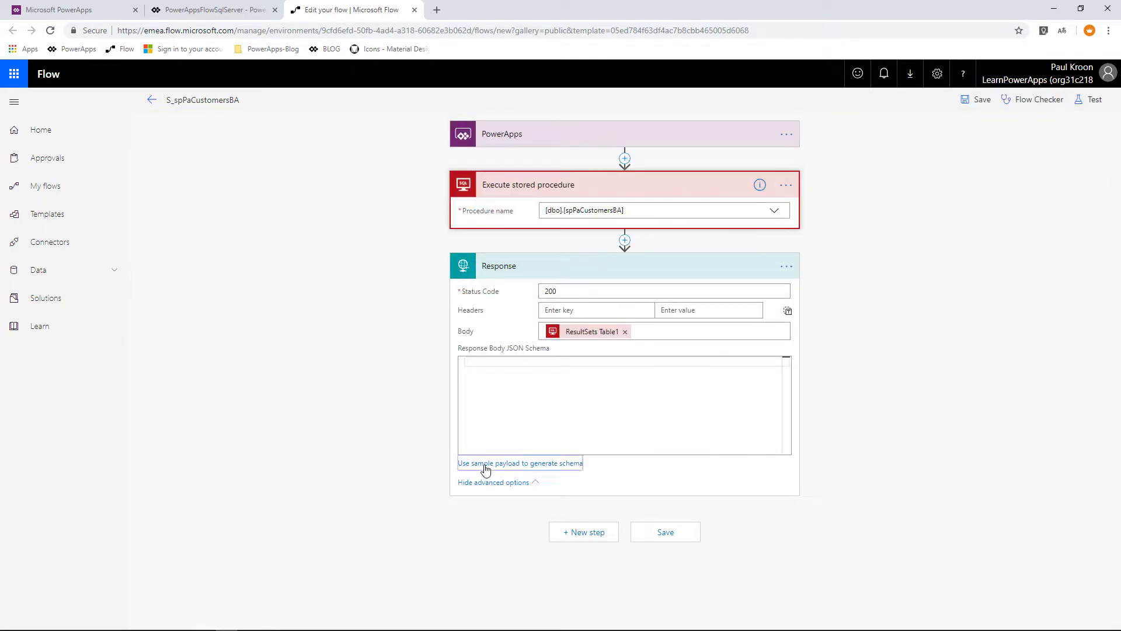
left_click(418, 322)
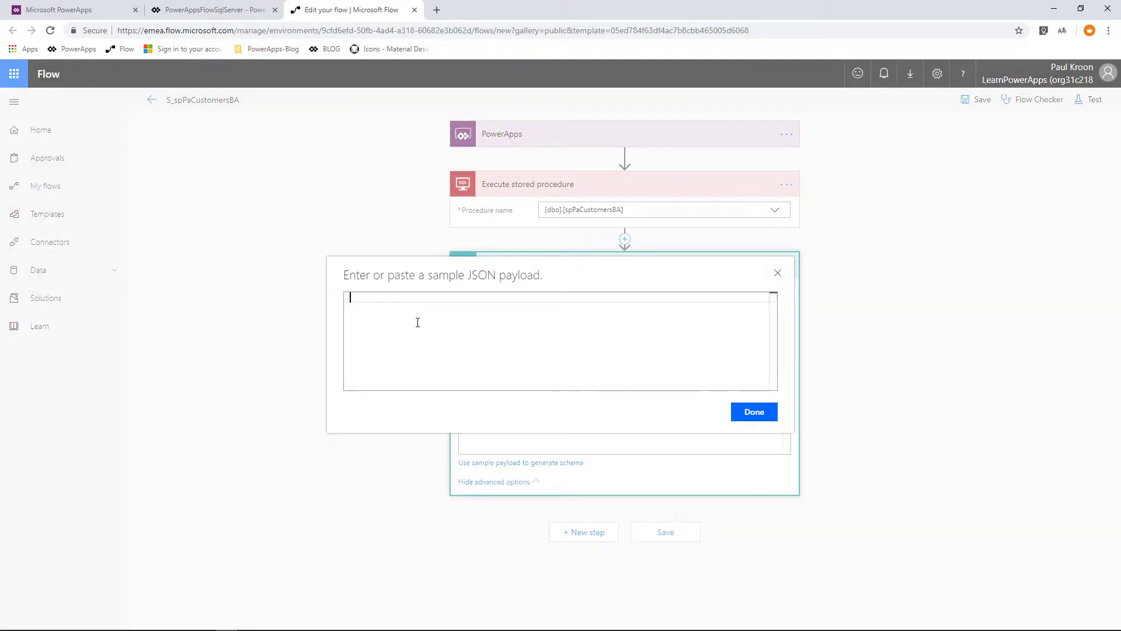
type("{   \"CustomerID\": 1,   \"CustomerName\": \"Ullamcorper Duis At PC\",   \"Address\": \"221-2669 Iaculis Avenue\",   \"ZipCode\": \"50695\",   \"City\": \"Bischofshofen\",   \"CustomerGroupName\": null,   \"Active\": true,   \"FullAddress\": \"221-2669 Iaculis Avenue 50695 Bischofshofen\" }")
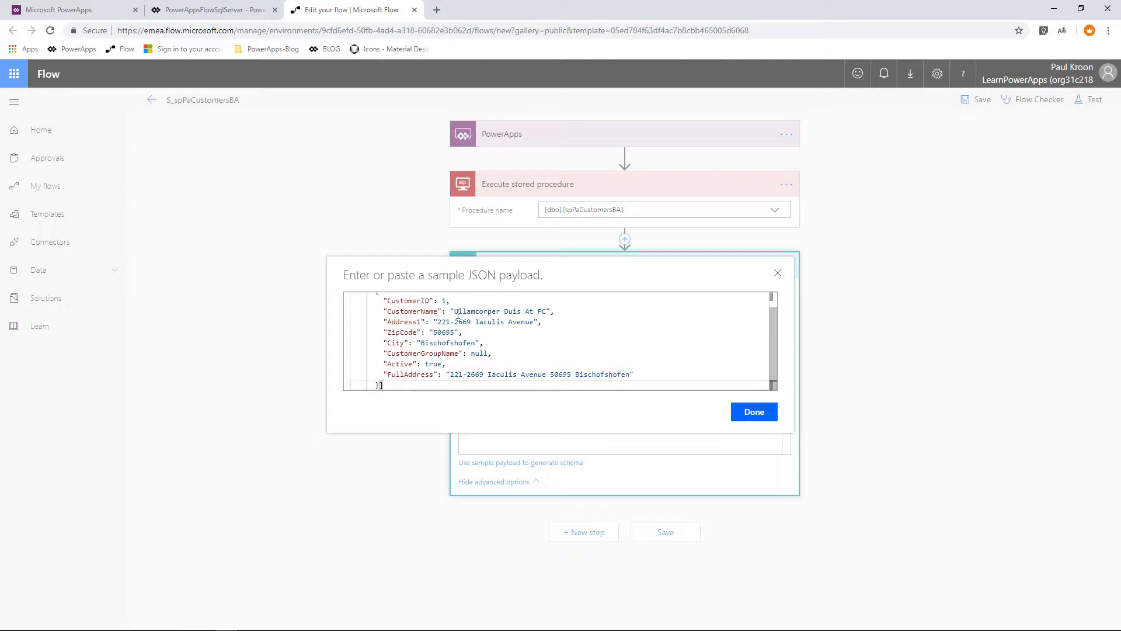
Set CustomerGroupName to an empty string ("") in the sample payload and generate the Response Body JSON Schema from it.
double_click(479, 354)
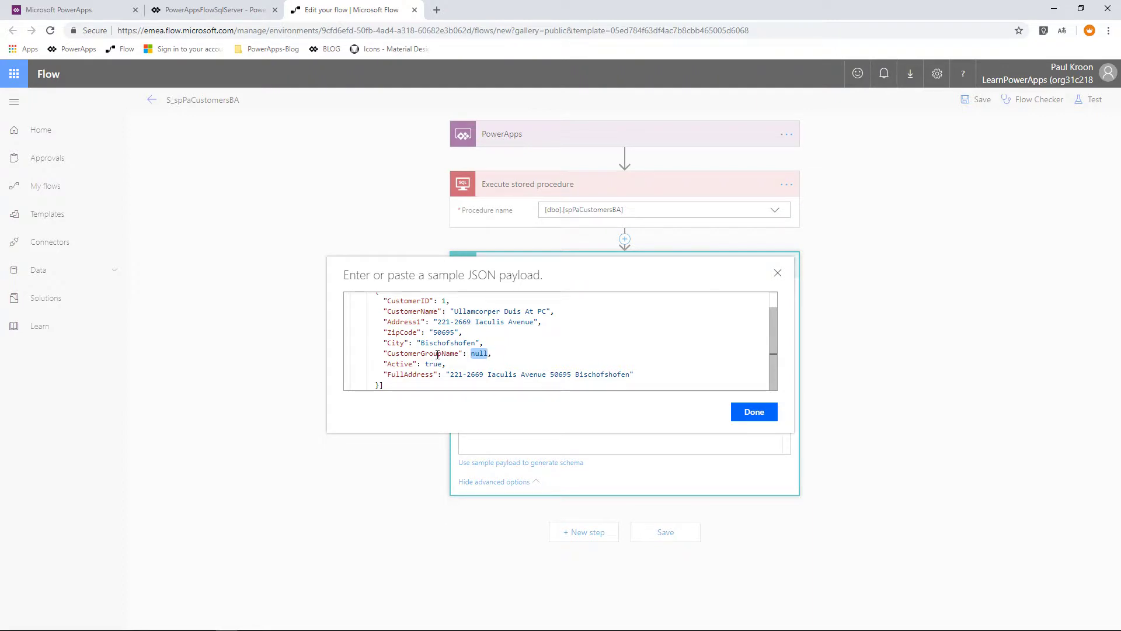
type("\"\"")
key("BackSpace")
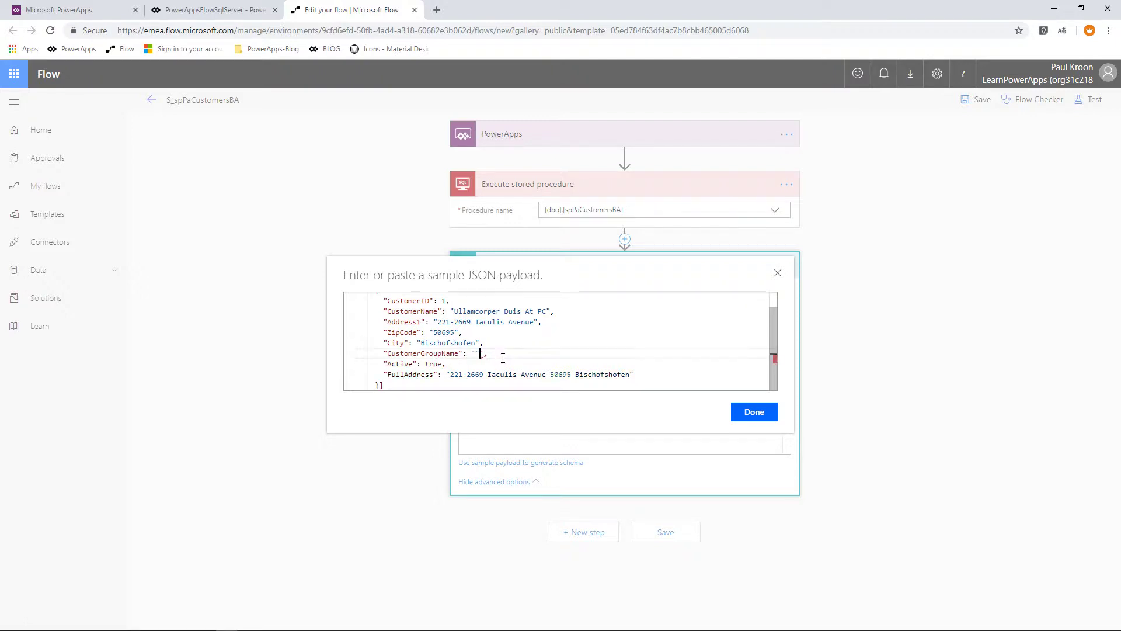
key("BackSpace")
key("BackSpace")
type("\"")
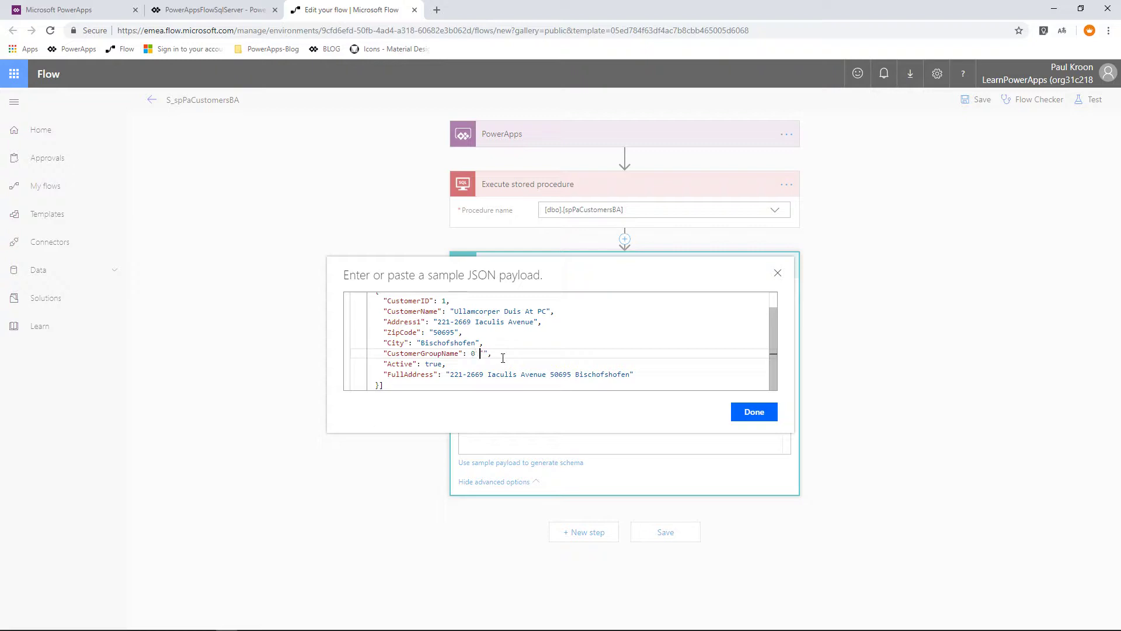
key("BackSpace")
key("BackSpace")
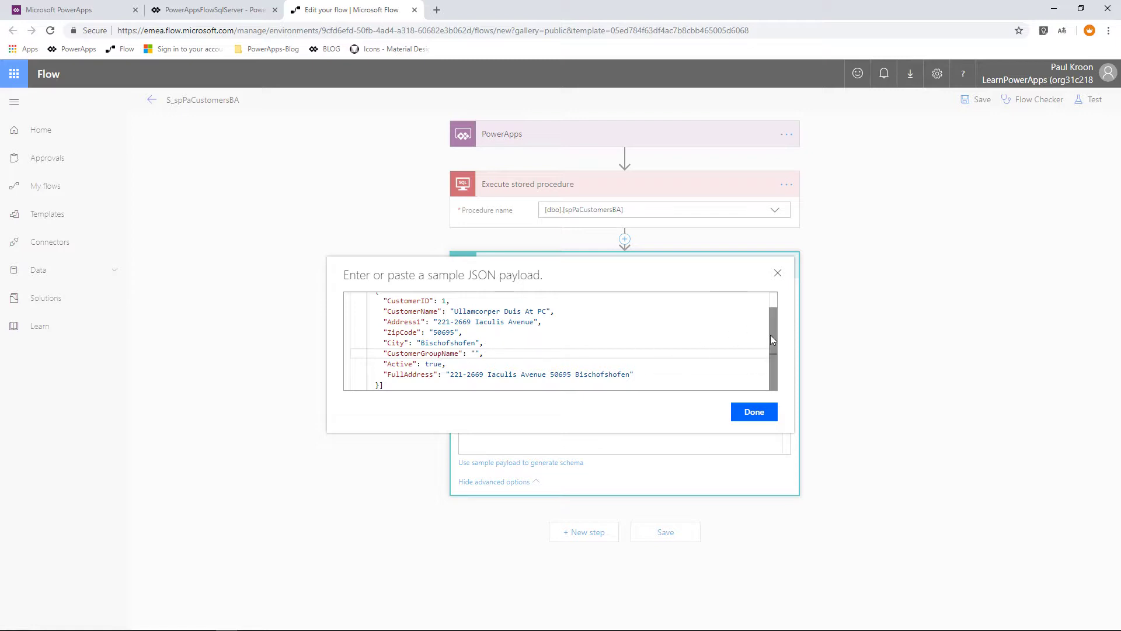
left_click_drag(772, 316, 776, 355)
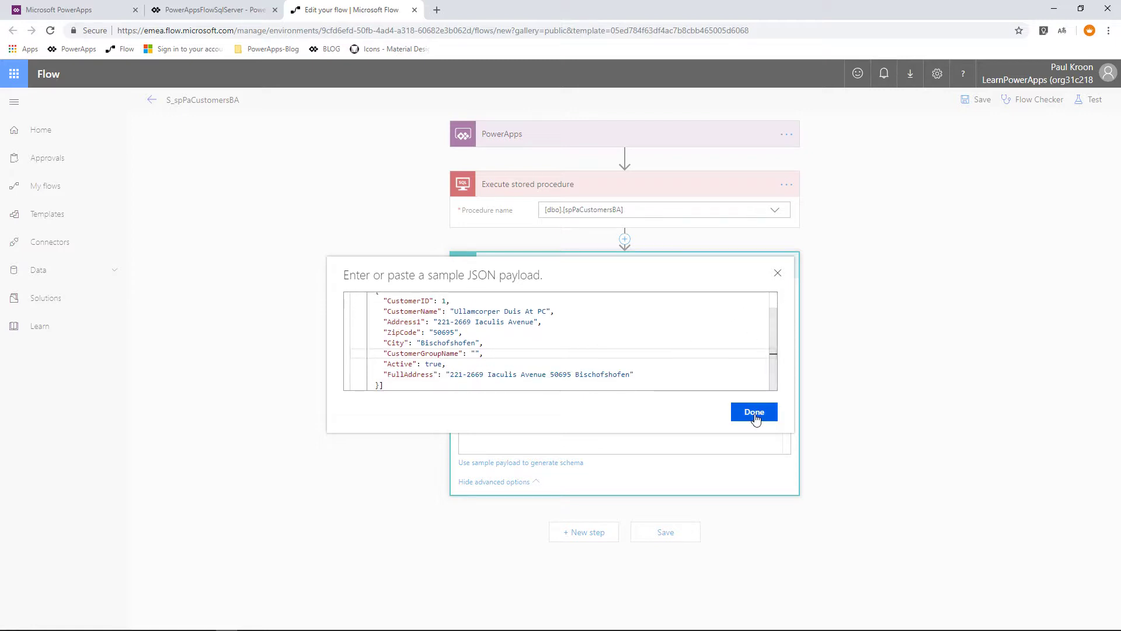
left_click(754, 419)
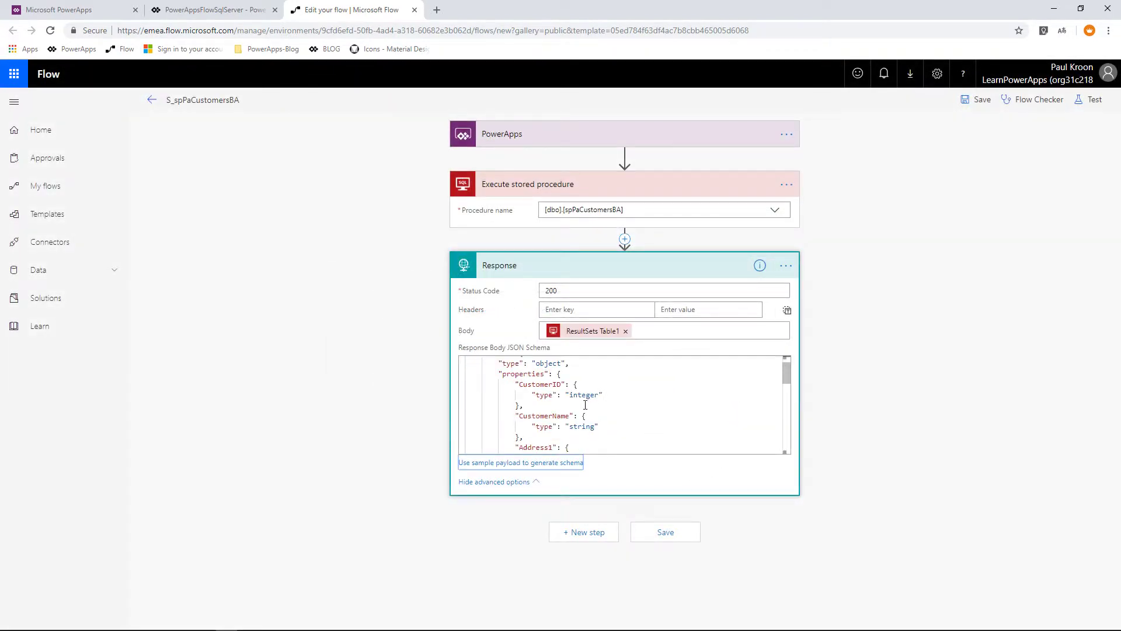
Check the property types and required fields in the generated JSON schema, and save the flow.
left_click_drag(529, 395, 618, 396)
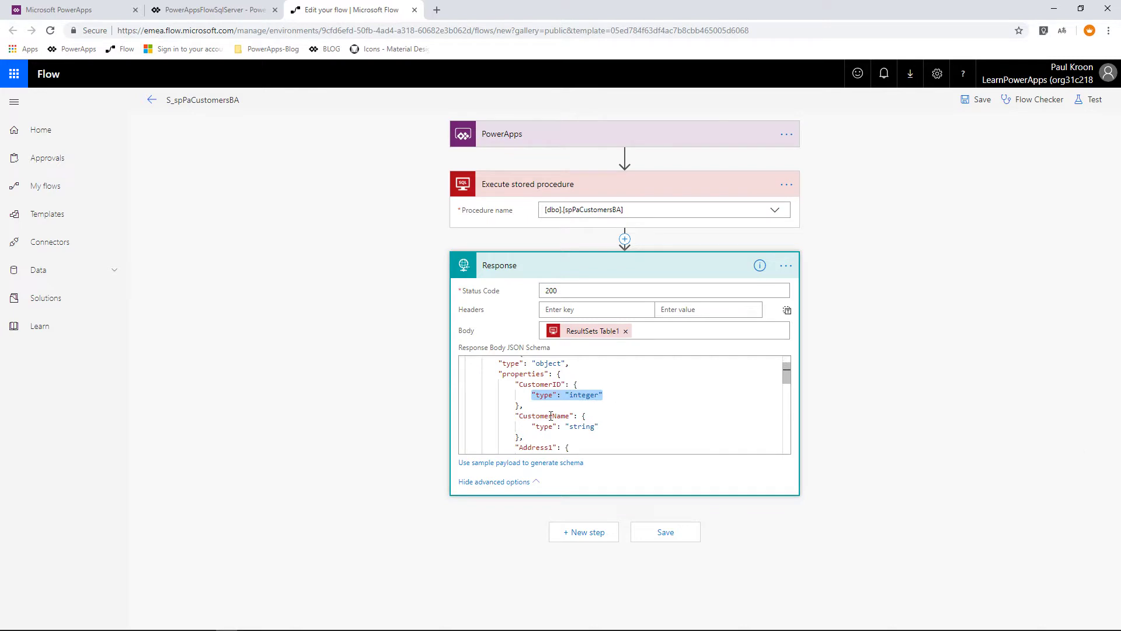
left_click_drag(532, 427, 599, 427)
scroll(600, 423, "down", 10)
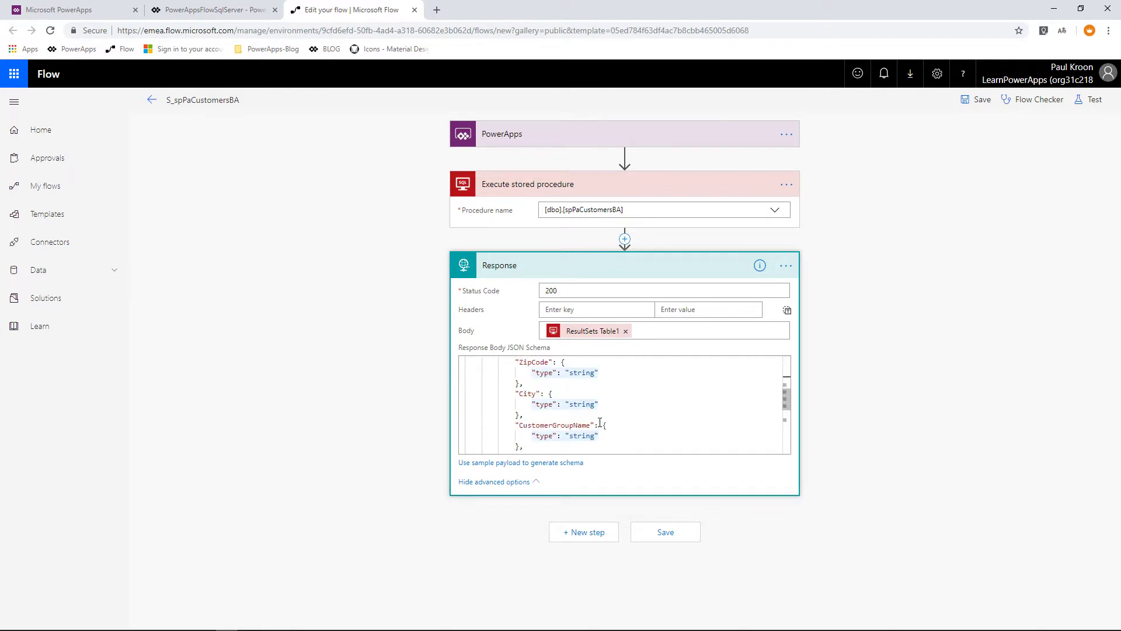
scroll(600, 423, "down", 5)
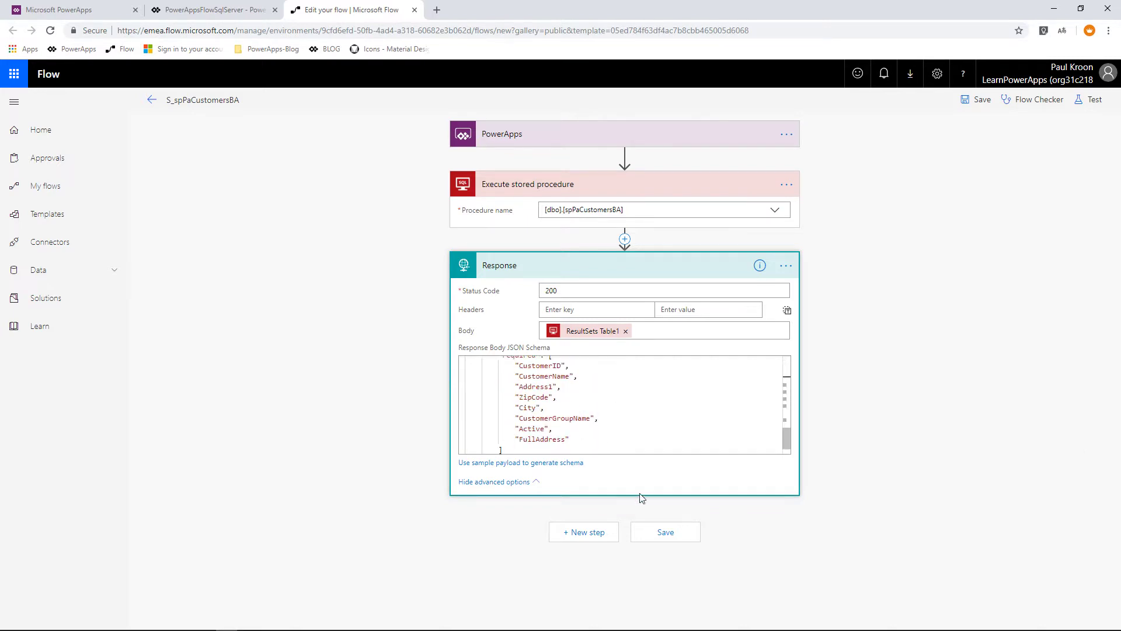
left_click(666, 532)
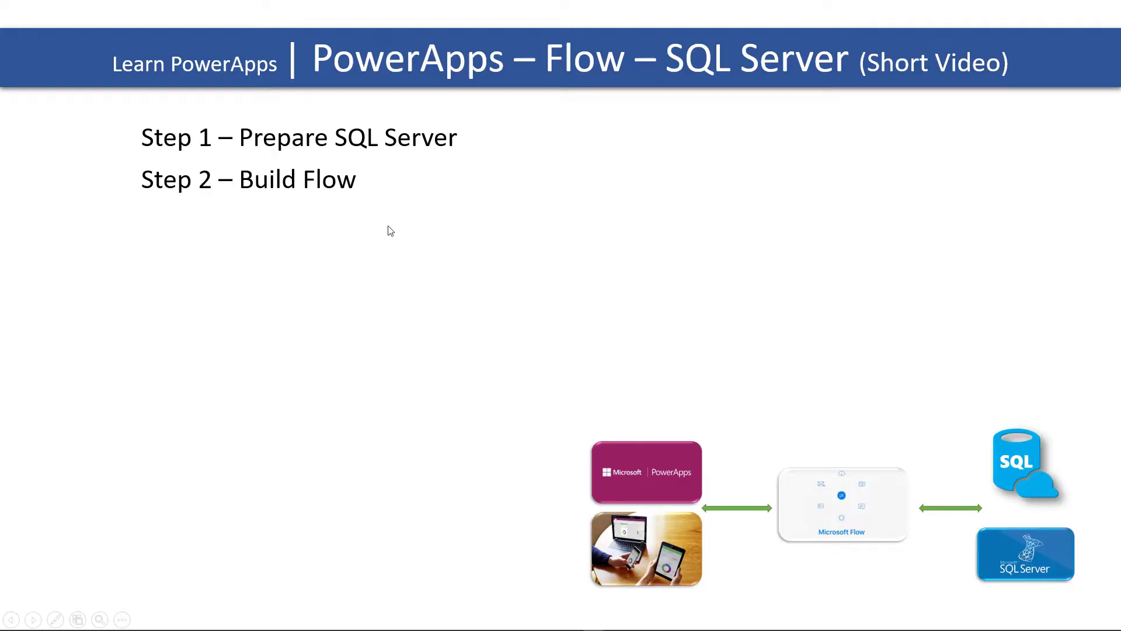
left_click(390, 231)
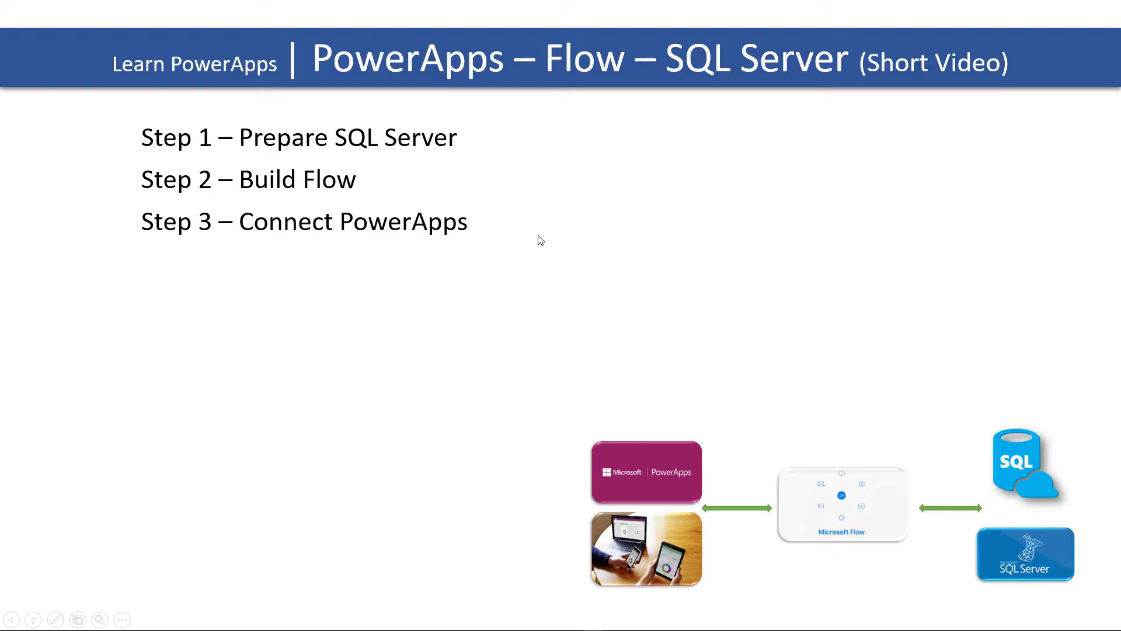
Switch to the PowerAppsFlowSqlServer app and attach the S_spPaCustomersBA flow to toggle E_3's OnChange as S_spPaCustomersBA.Run().
key("alt+Tab")
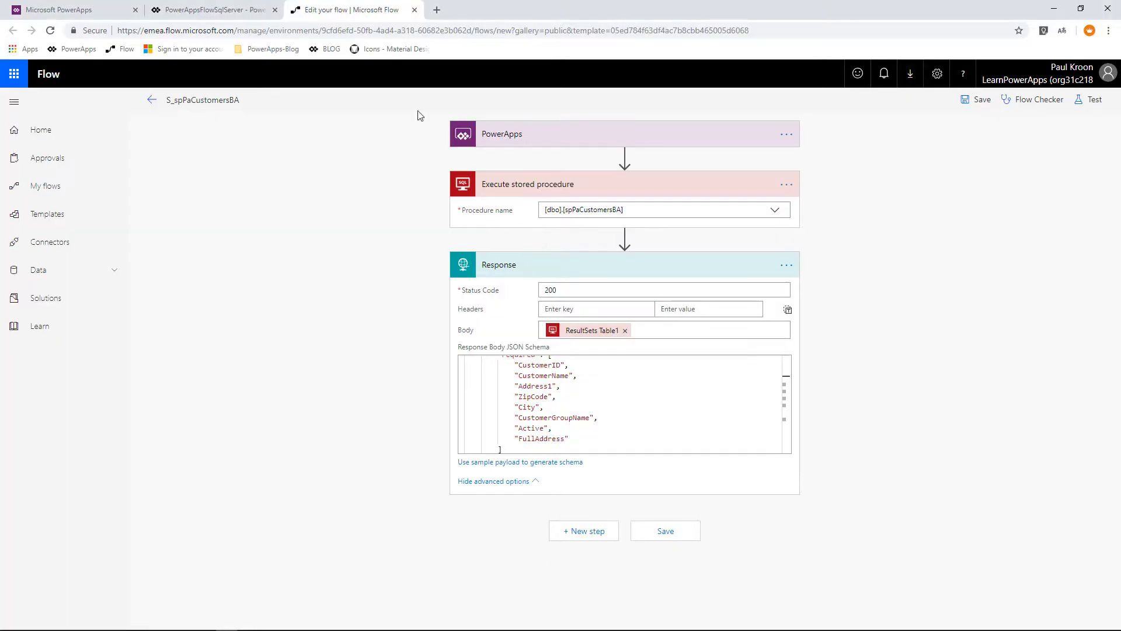
left_click(266, 11)
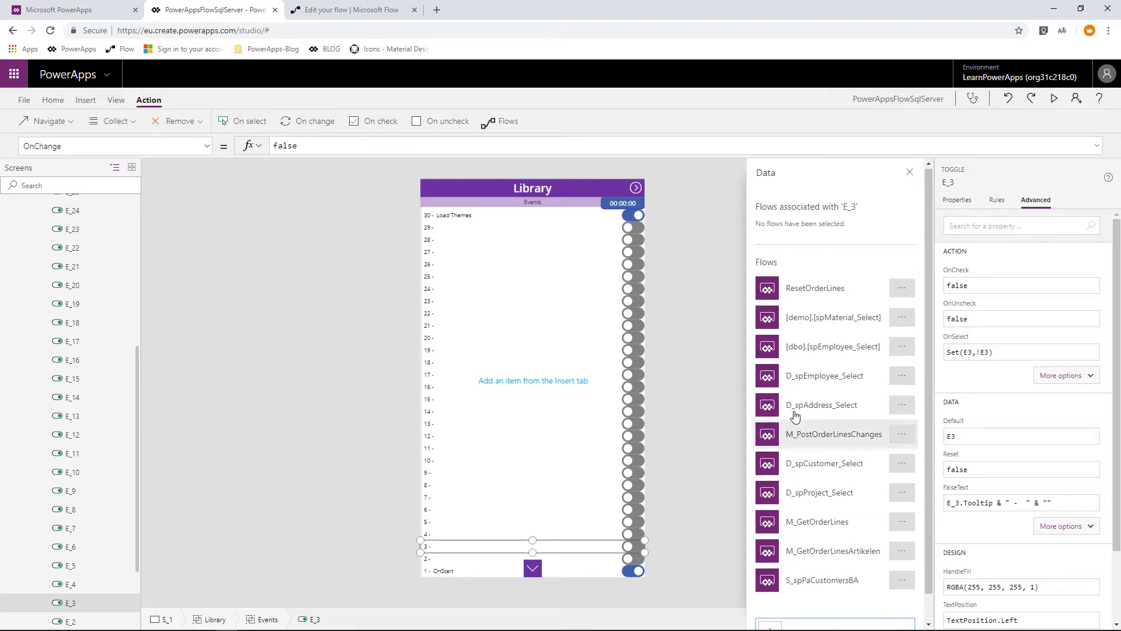
scroll(808, 522, "down", 2)
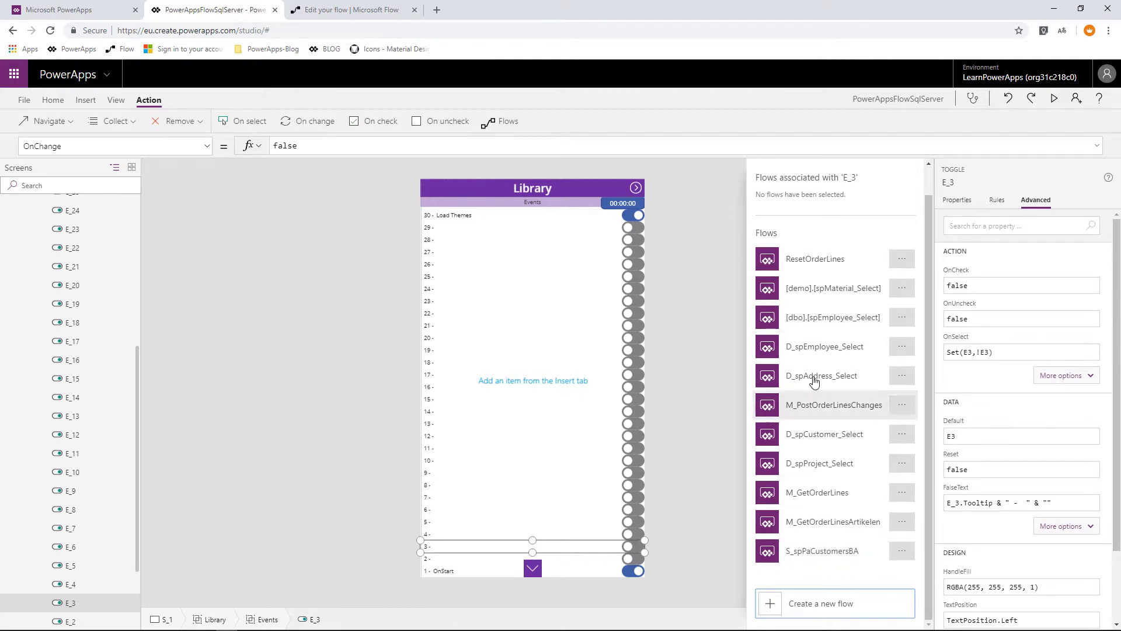
left_click(806, 553)
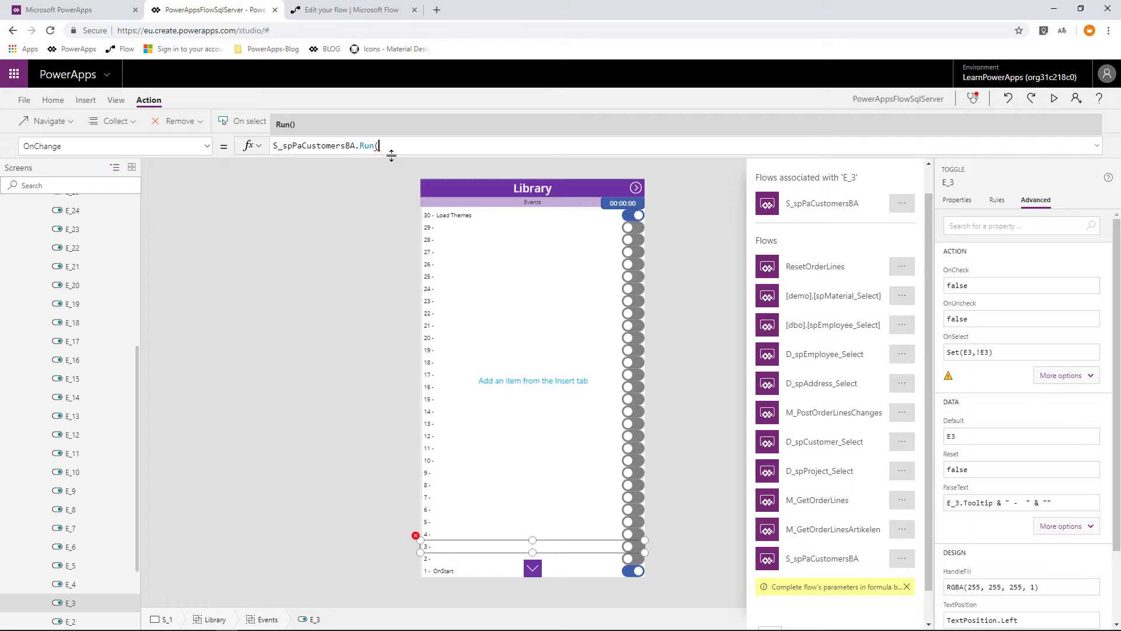
type(")")
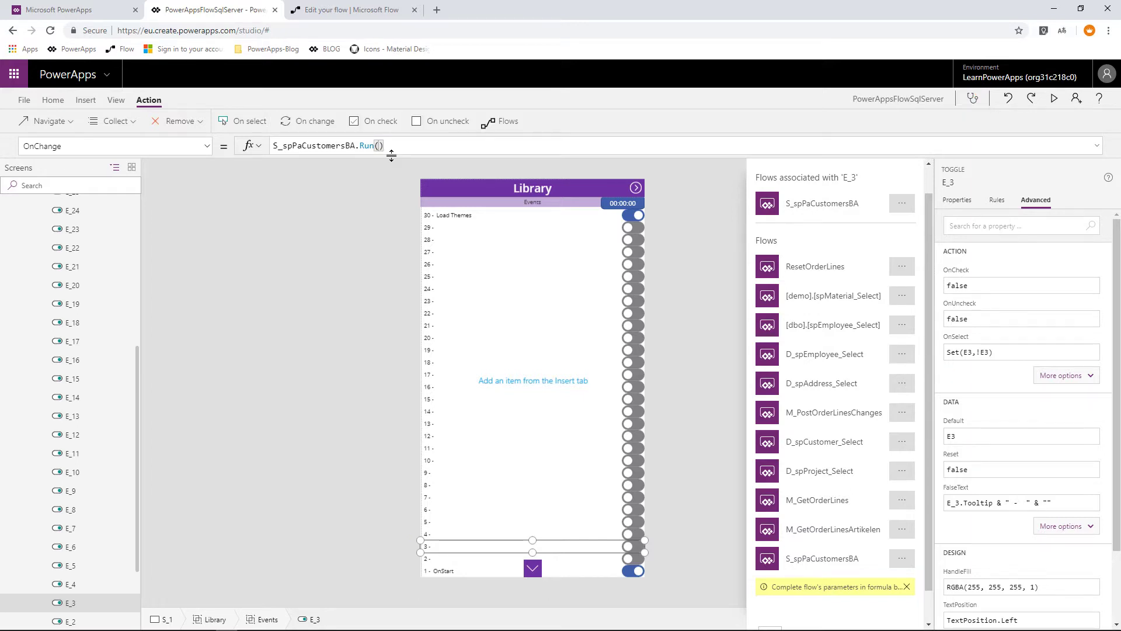
Wrap the flow call in E_3's OnChange so it reads ClearCollect(_SampleAccounts, S_spPaCustomersBA.Run()).
type(")")
type("Clear")
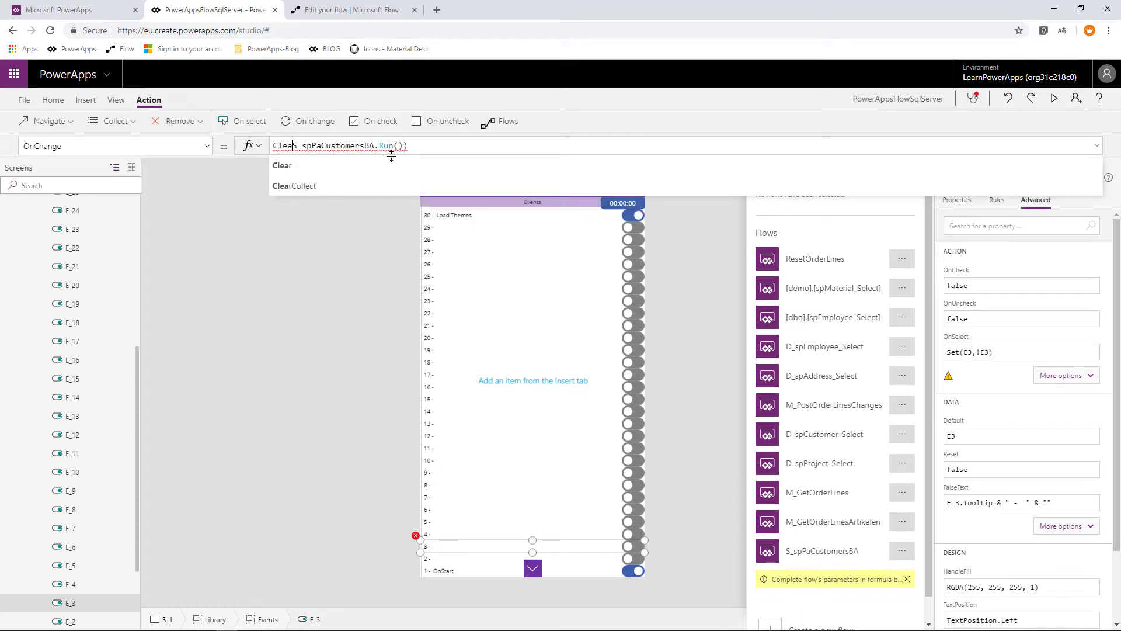
type("Collect(")
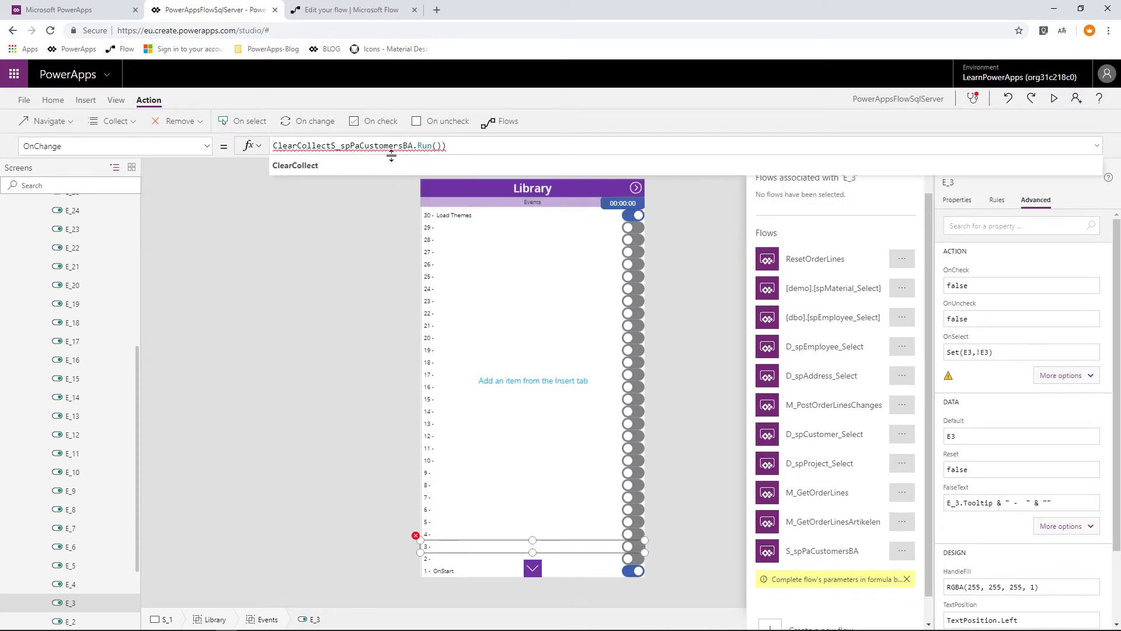
type("_Sample")
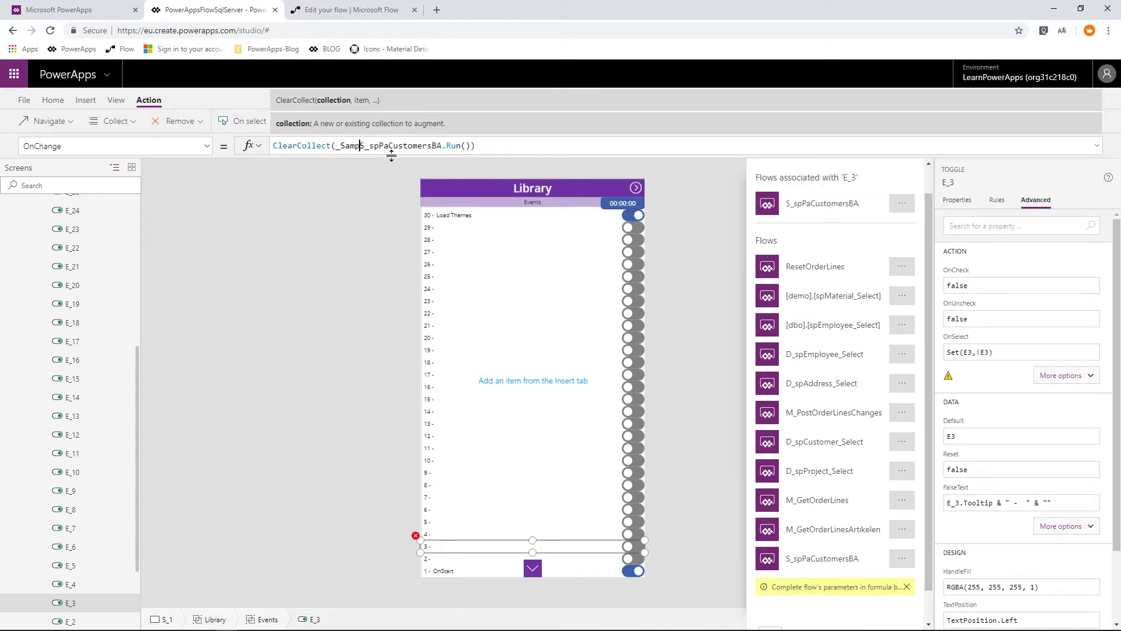
type("Accounte")
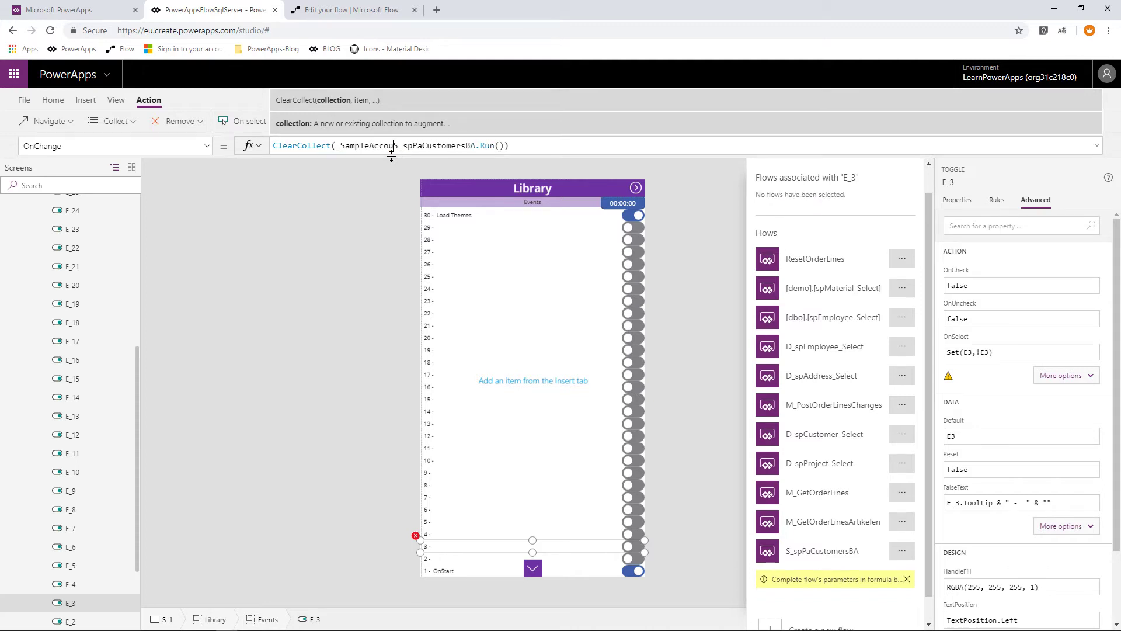
key("BackSpace")
type("s,")
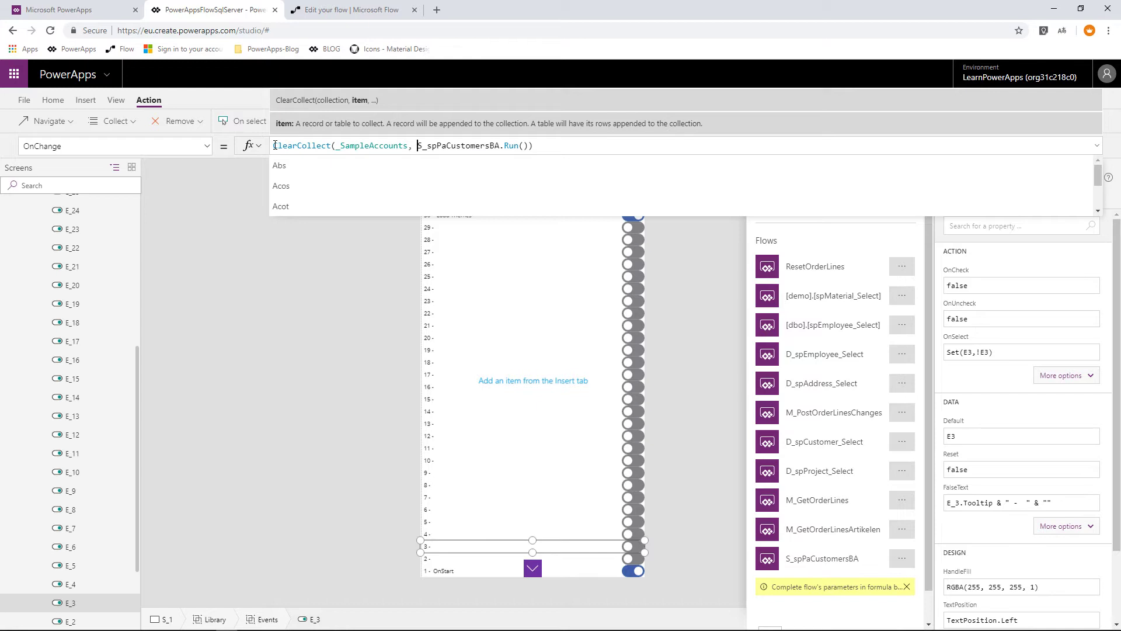
left_click_drag(275, 146, 344, 146)
left_click(351, 146)
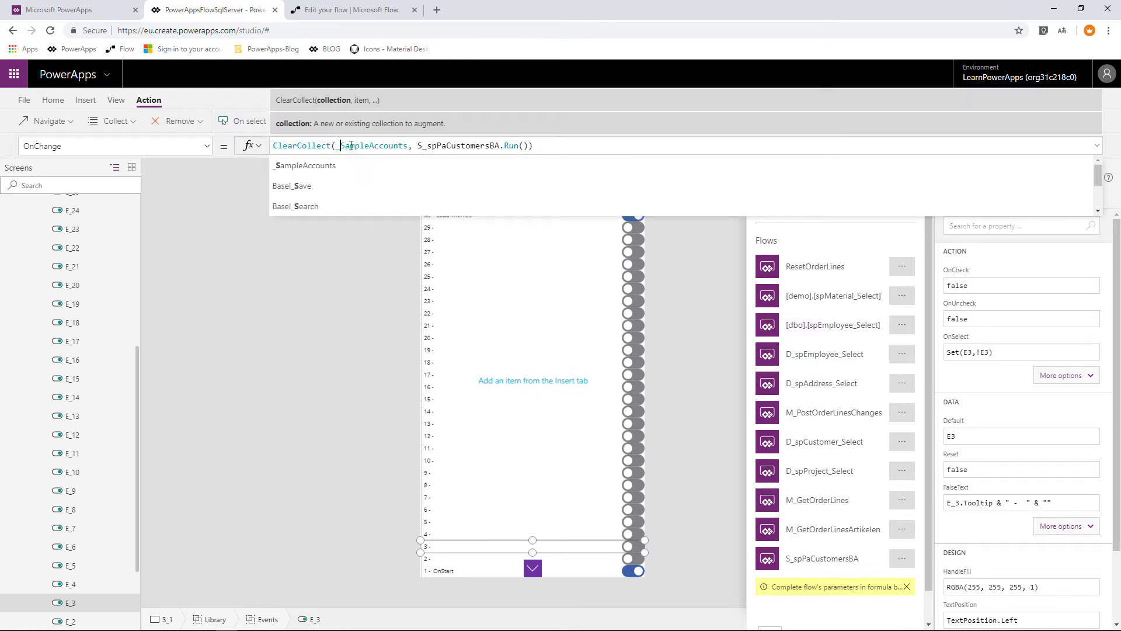
double_click(459, 146)
left_click_drag(408, 146, 342, 146)
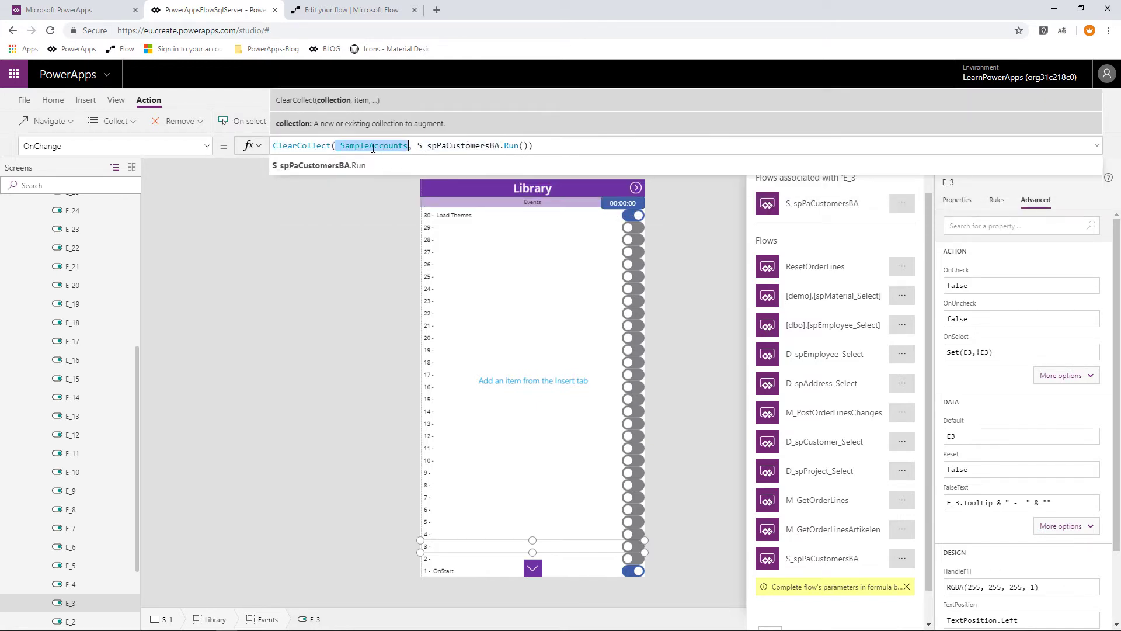
double_click(403, 146)
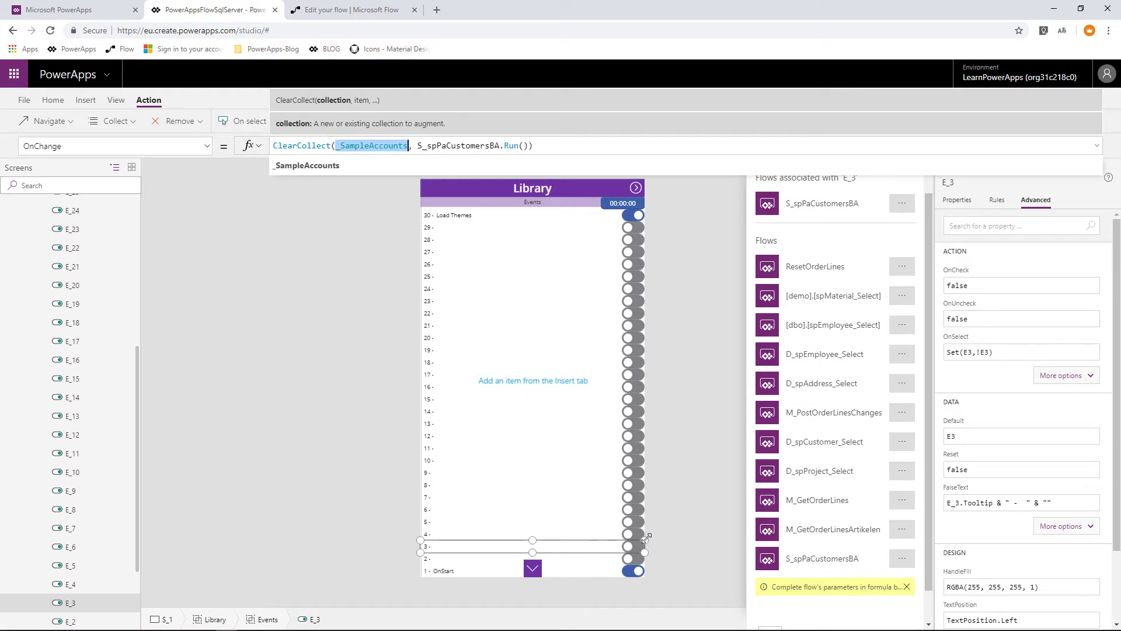
Switch toggle E_3 to run the flow, and check the _SampleAccounts collection's data preview.
left_click(626, 547)
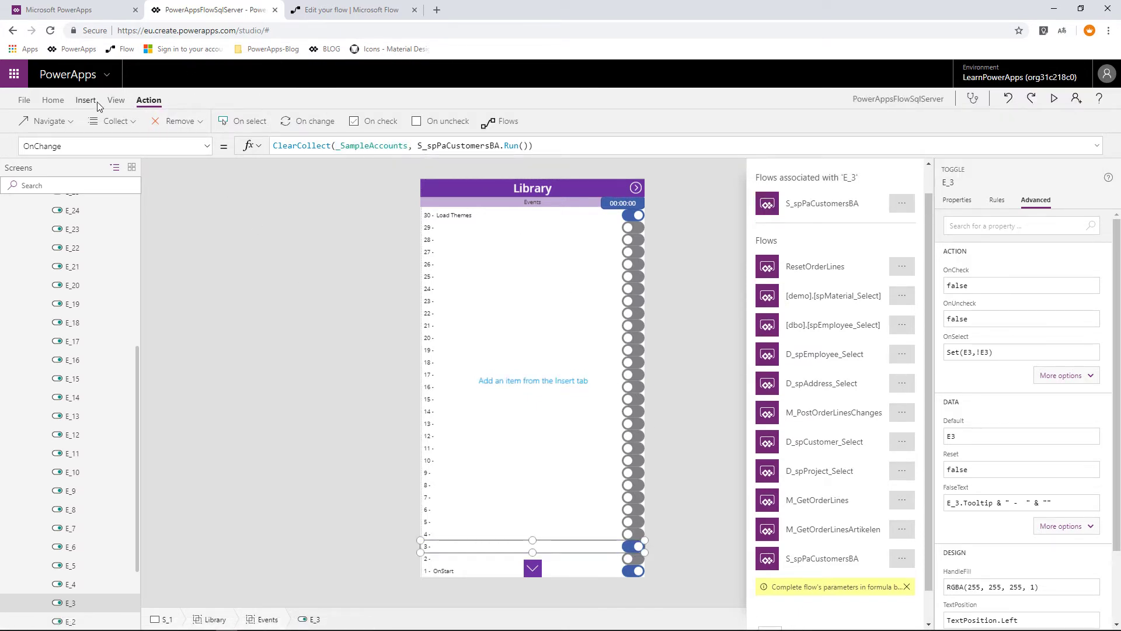
left_click(117, 100)
left_click(180, 119)
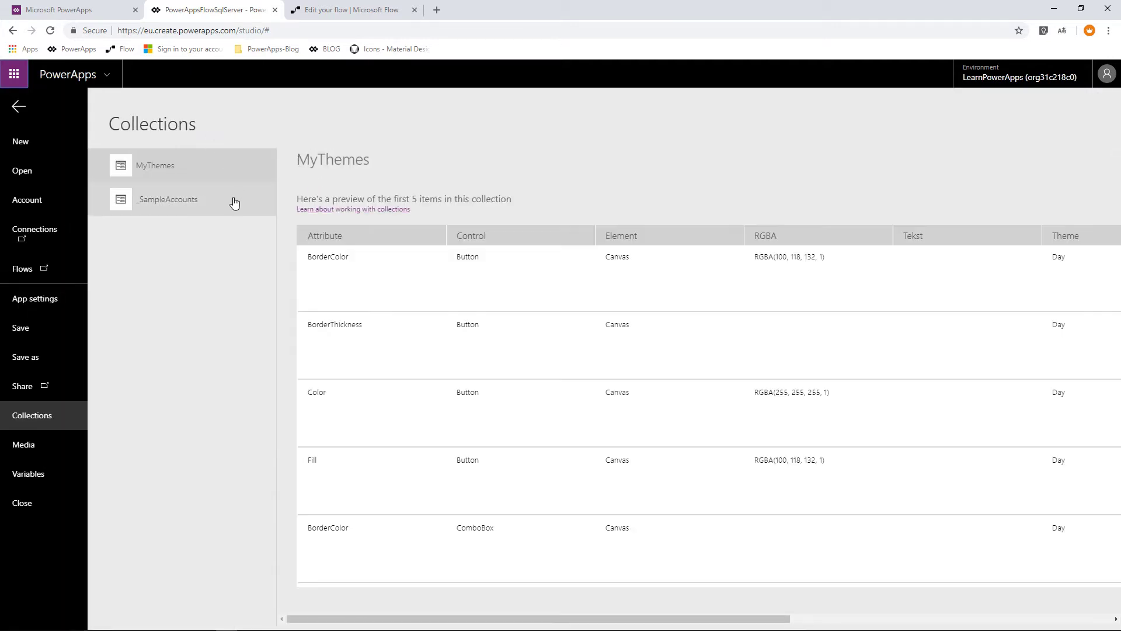
left_click(178, 205)
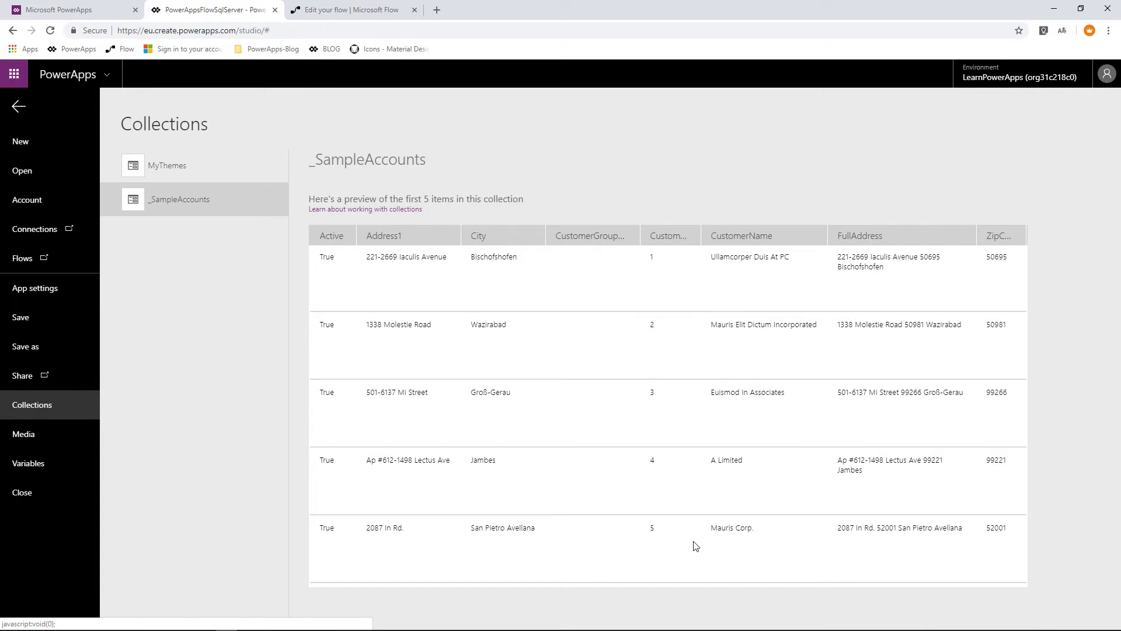
left_click(18, 106)
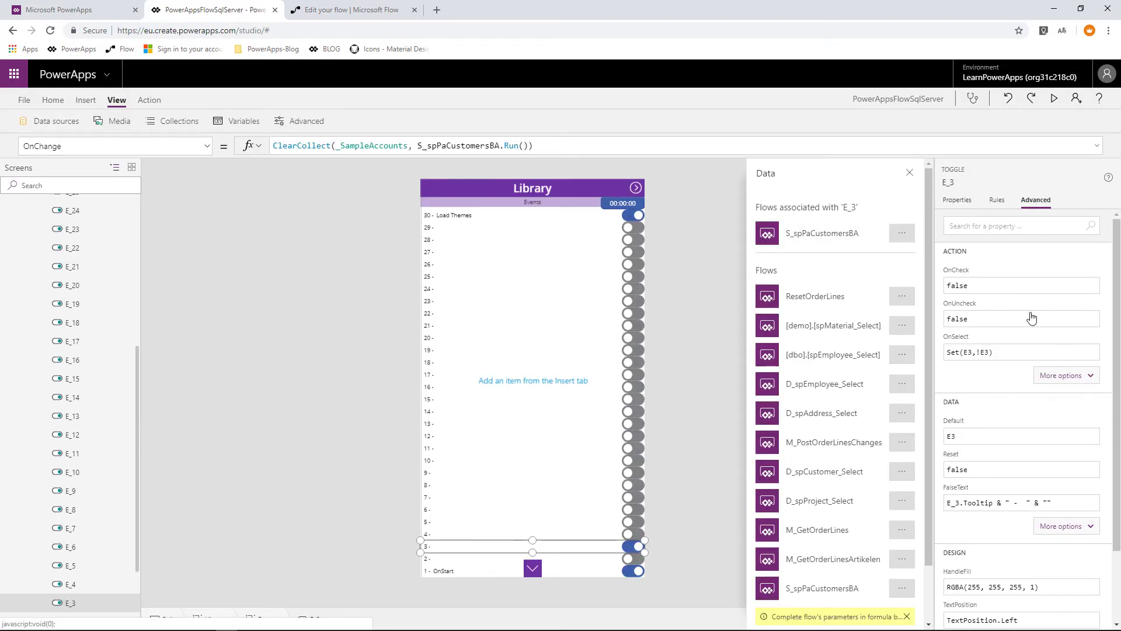
Set both the FalseText and TrueText of toggle E_3 to E_3.Tooltip & " - " & "Get _SampleAccounts".
left_click(1049, 503)
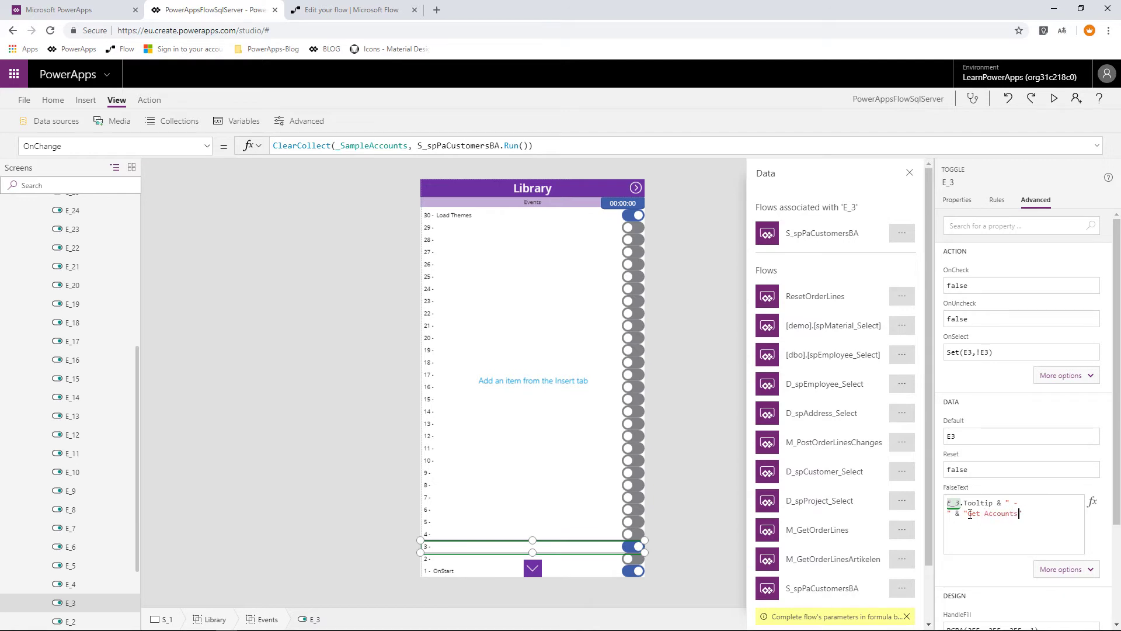
type("_Sam")
type("ple")
left_click_drag(1052, 514, 965, 514)
key("ctrl+c")
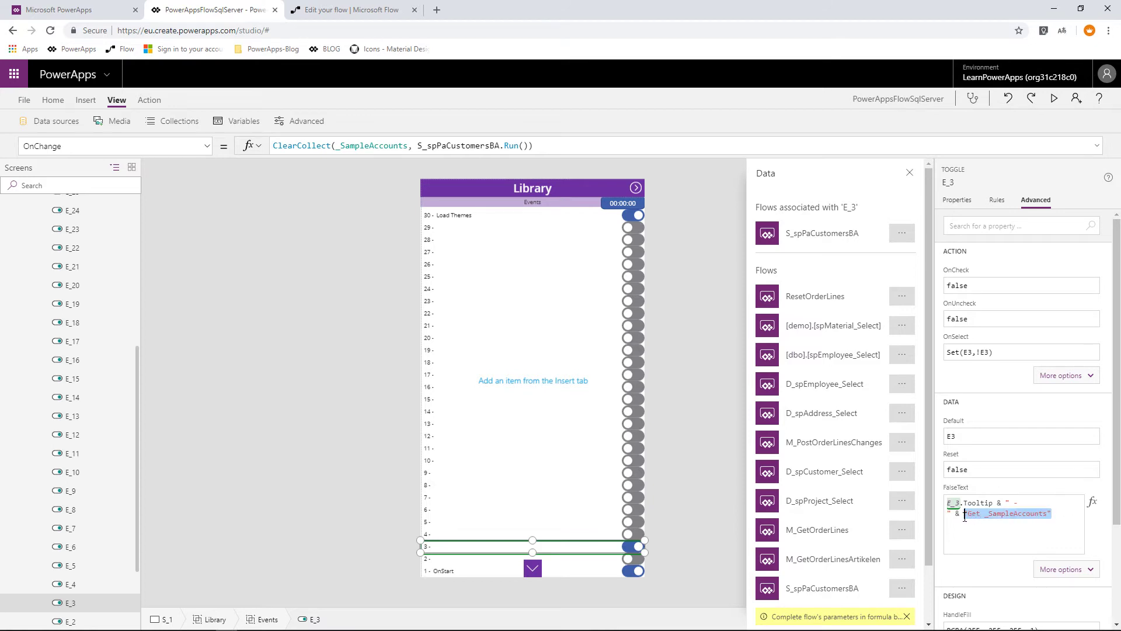
left_click(1087, 573)
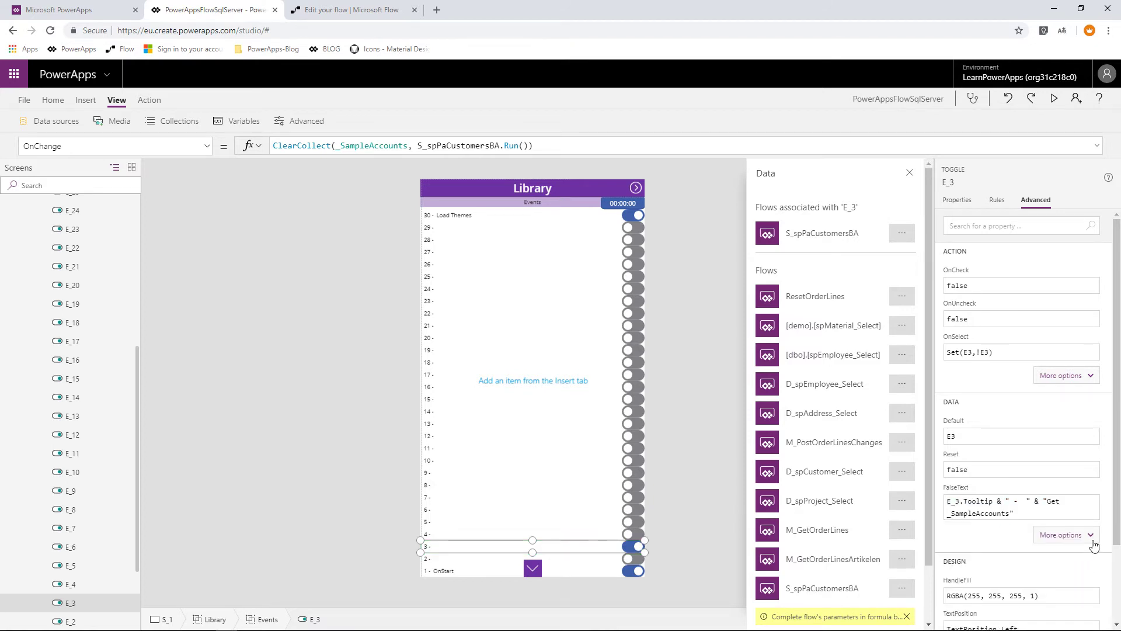
left_click(1001, 548)
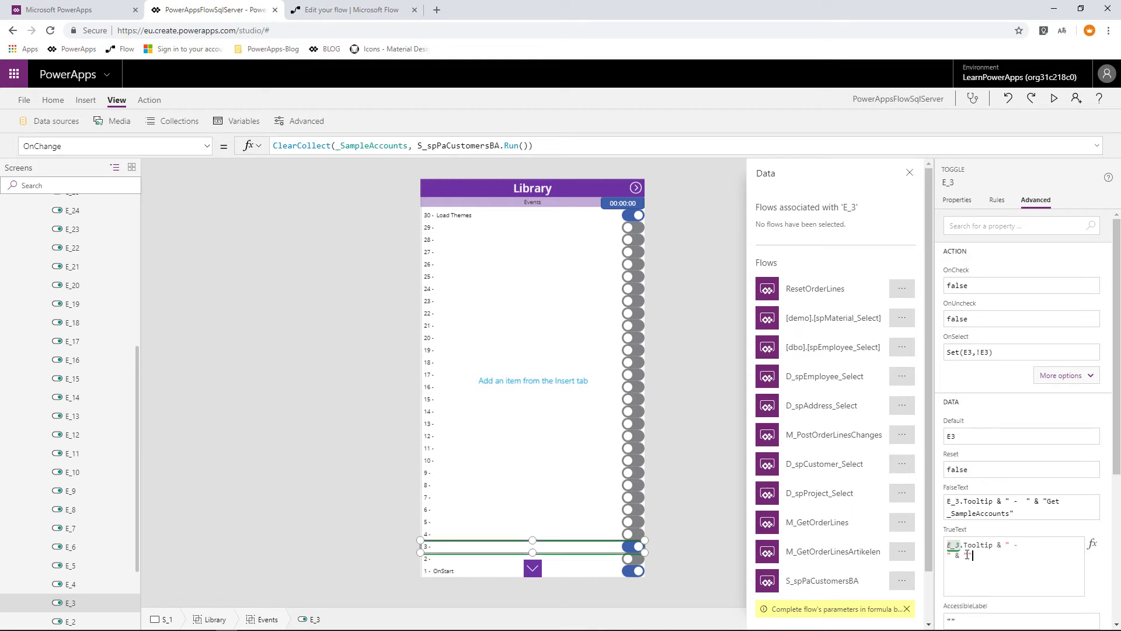
key("ctrl+v")
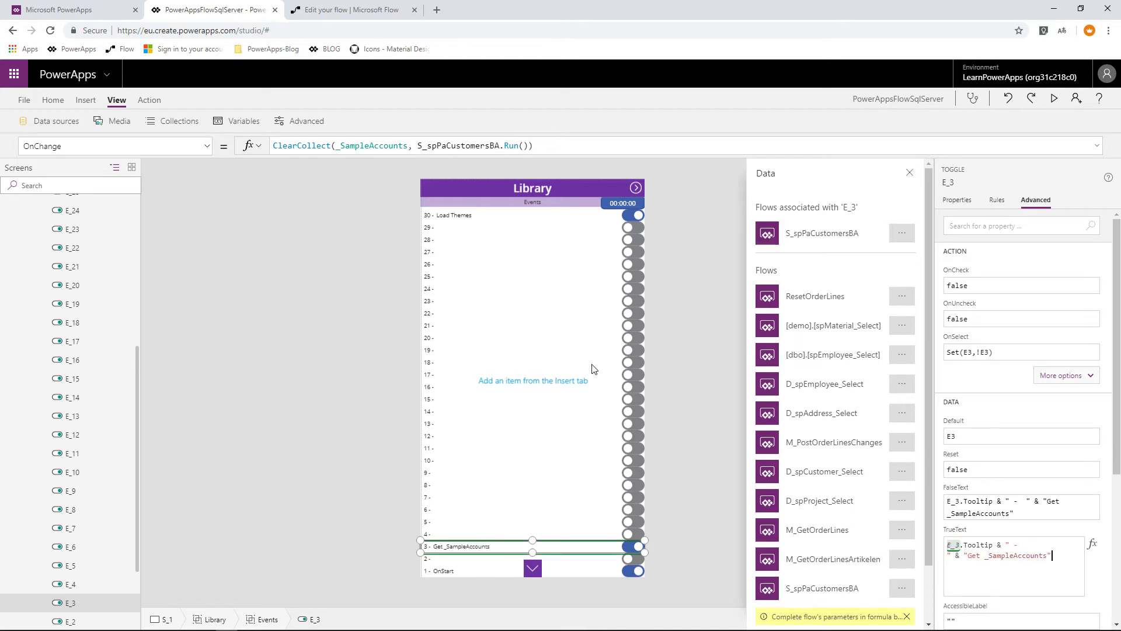
left_click(690, 261)
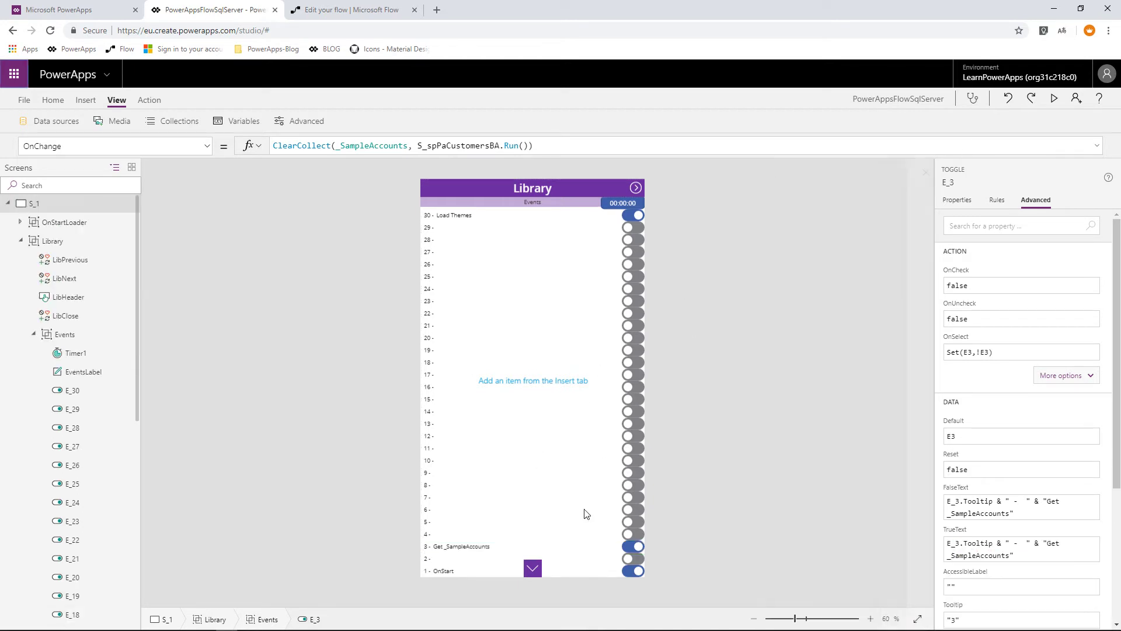
Add ;Set(E3,!E3) on a new line of the OnStart toggle E_1's OnChange formula, below the Load Themes line.
left_click(450, 570)
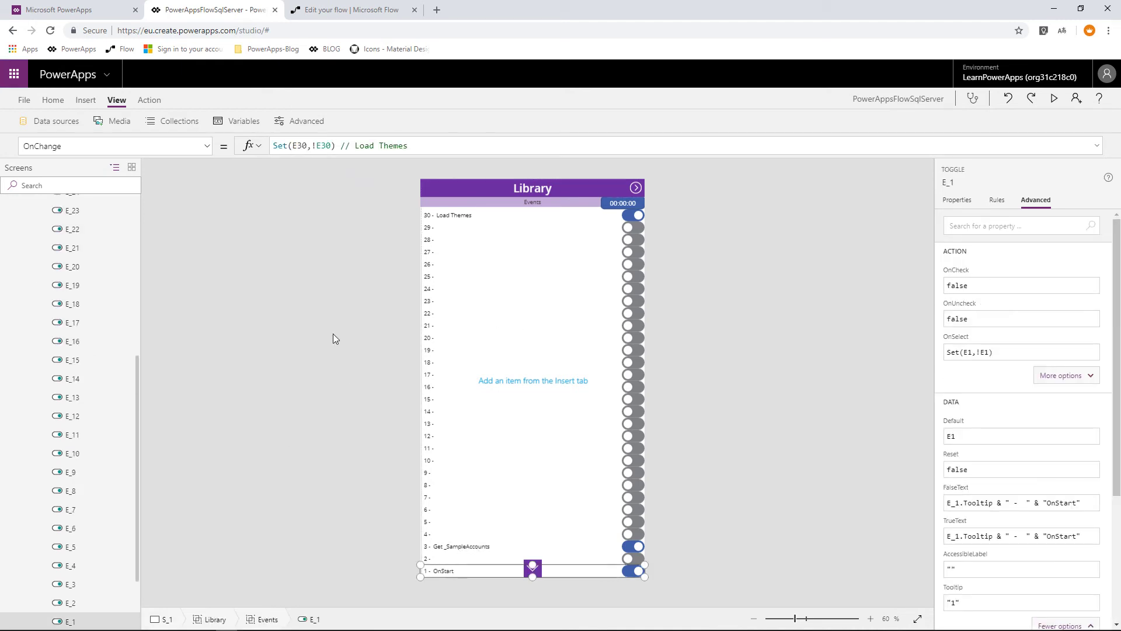
left_click(414, 150)
key("shift+Return")
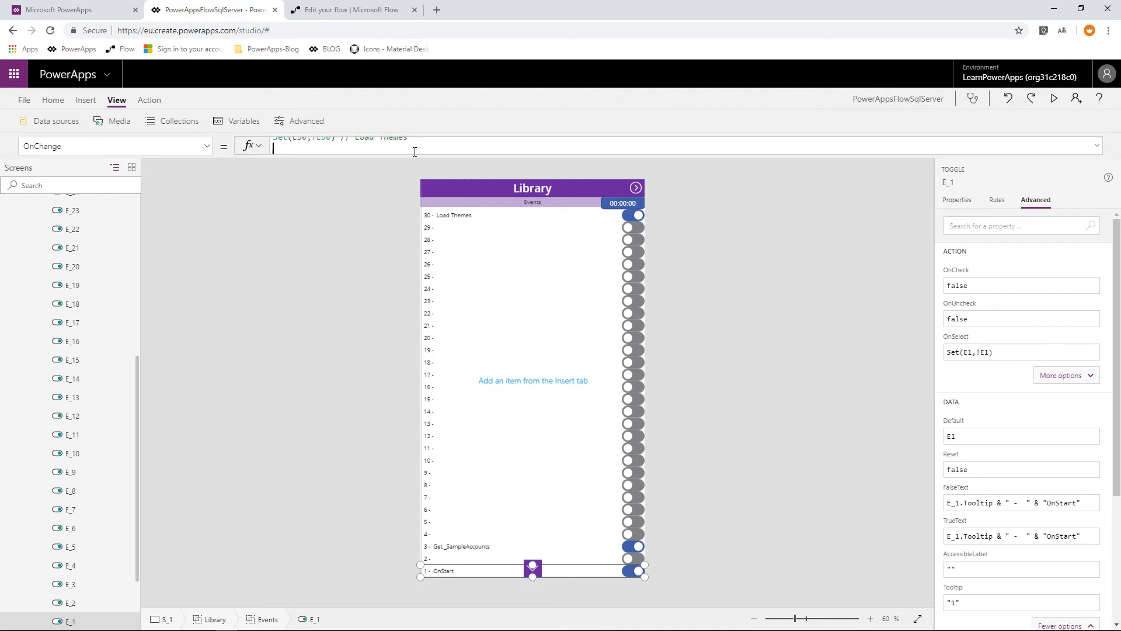
type(";Set")
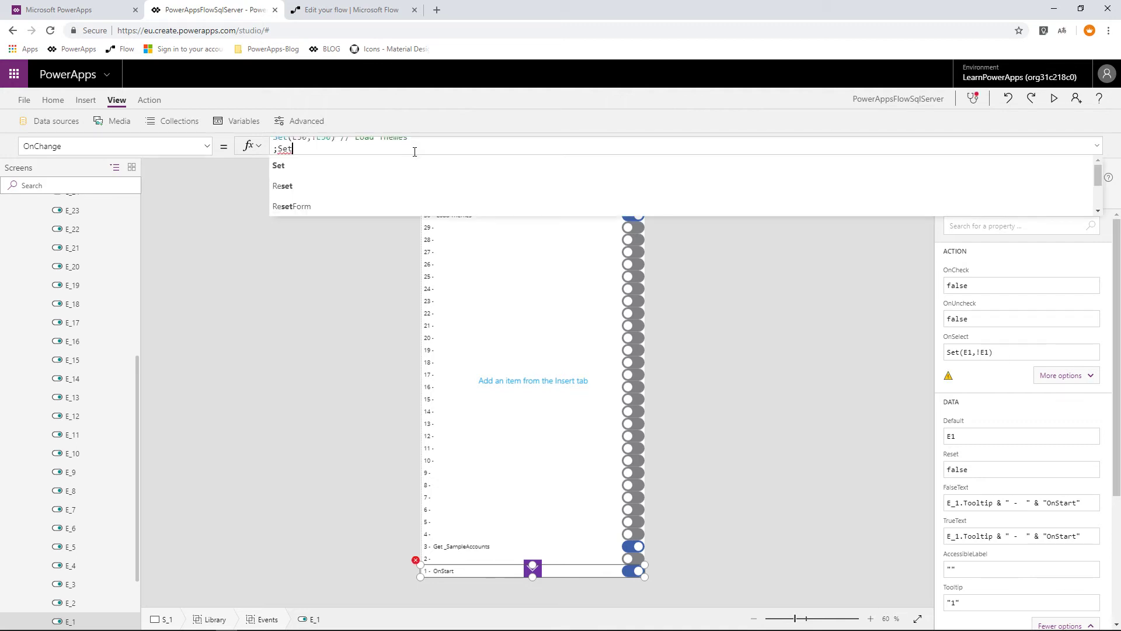
type("(E3,")
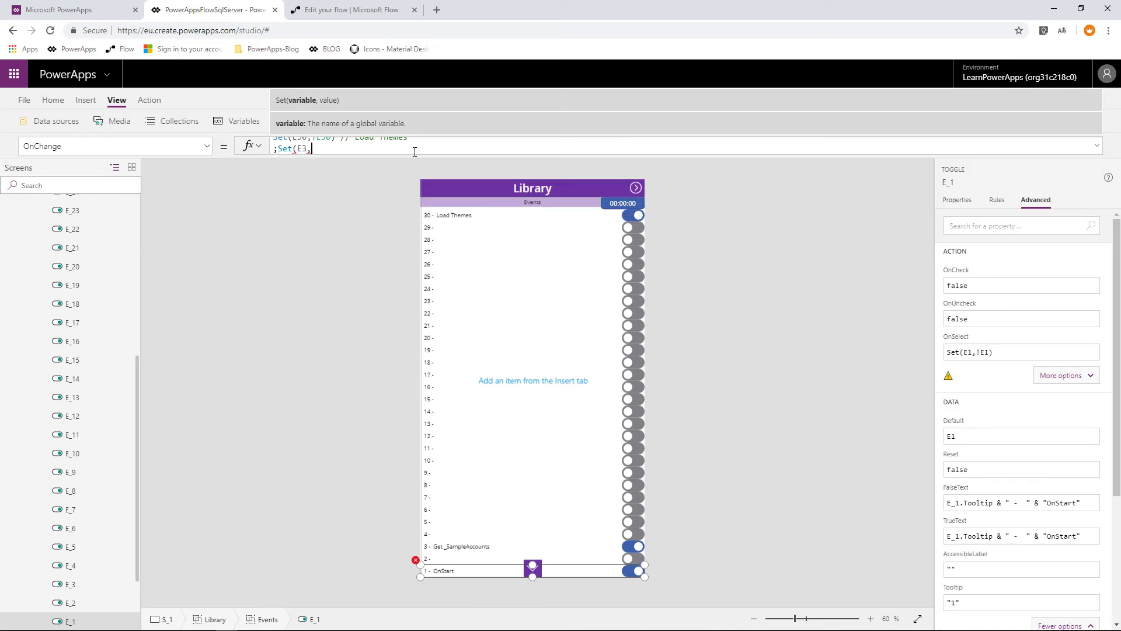
type("!E3")
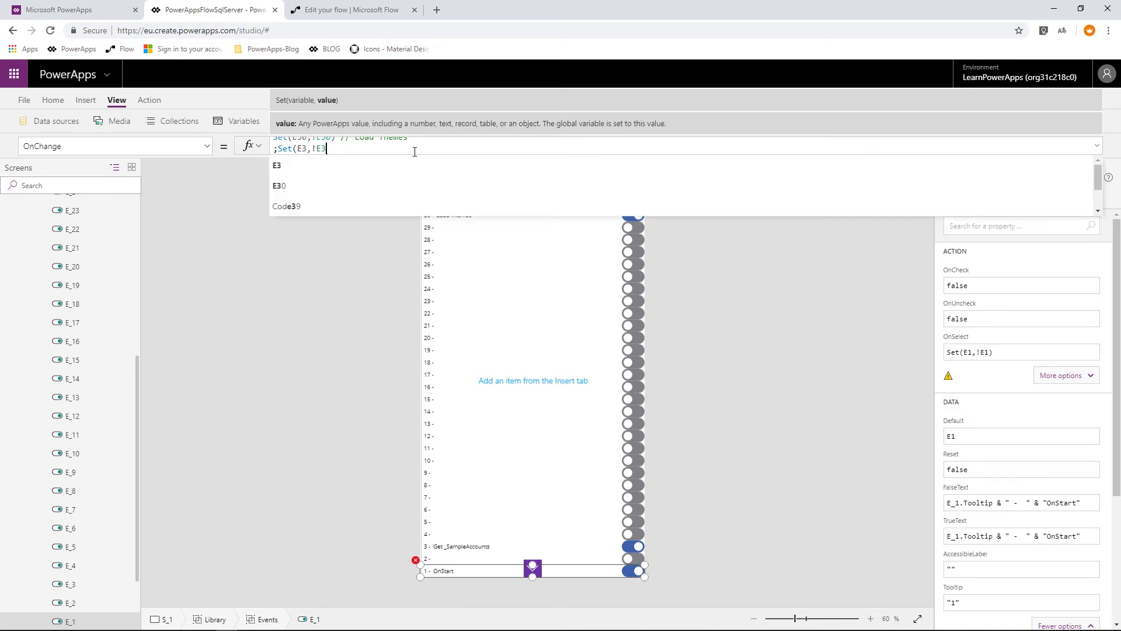
type(")")
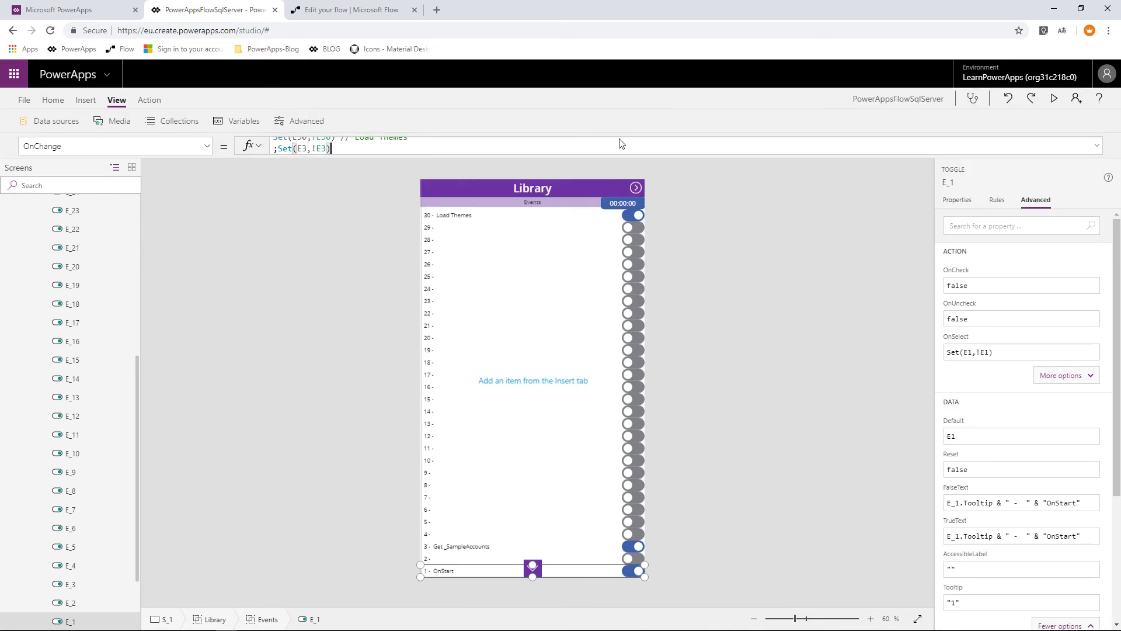
Preview the app, switch the OnStart toggle to test the events, and close the Library overlay before leaving the preview.
left_click(1055, 98)
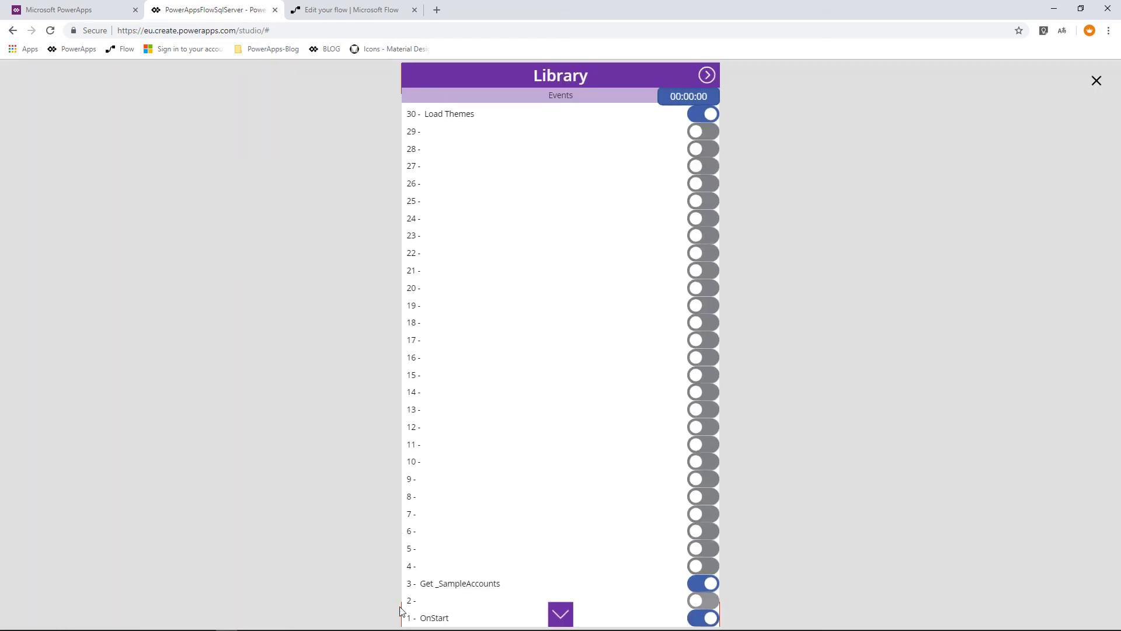
left_click(705, 618)
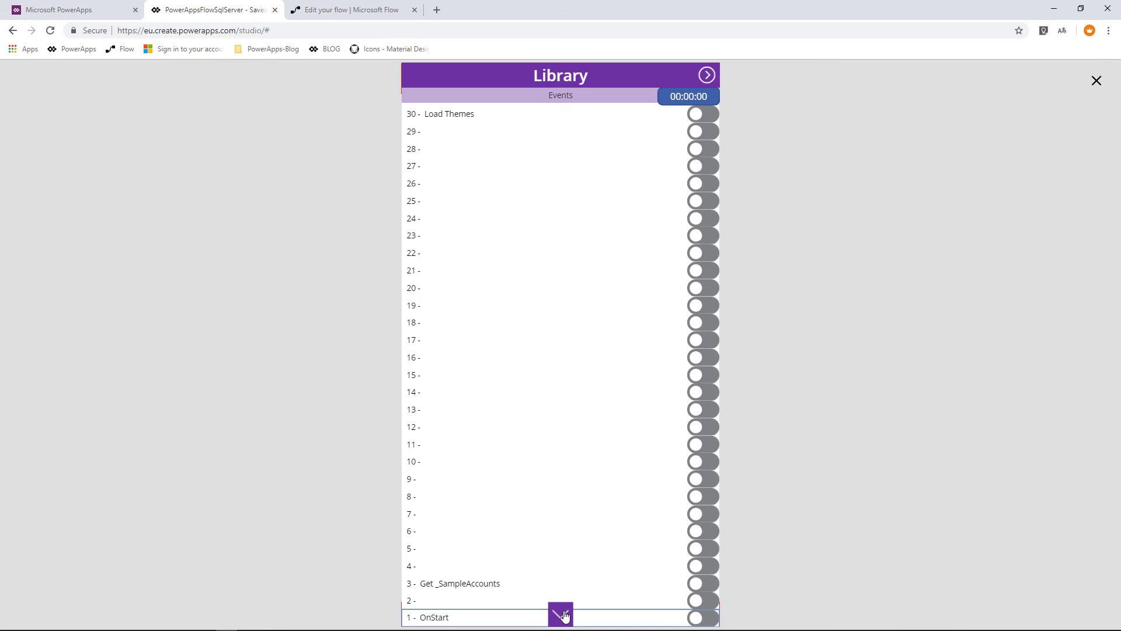
left_click(564, 616)
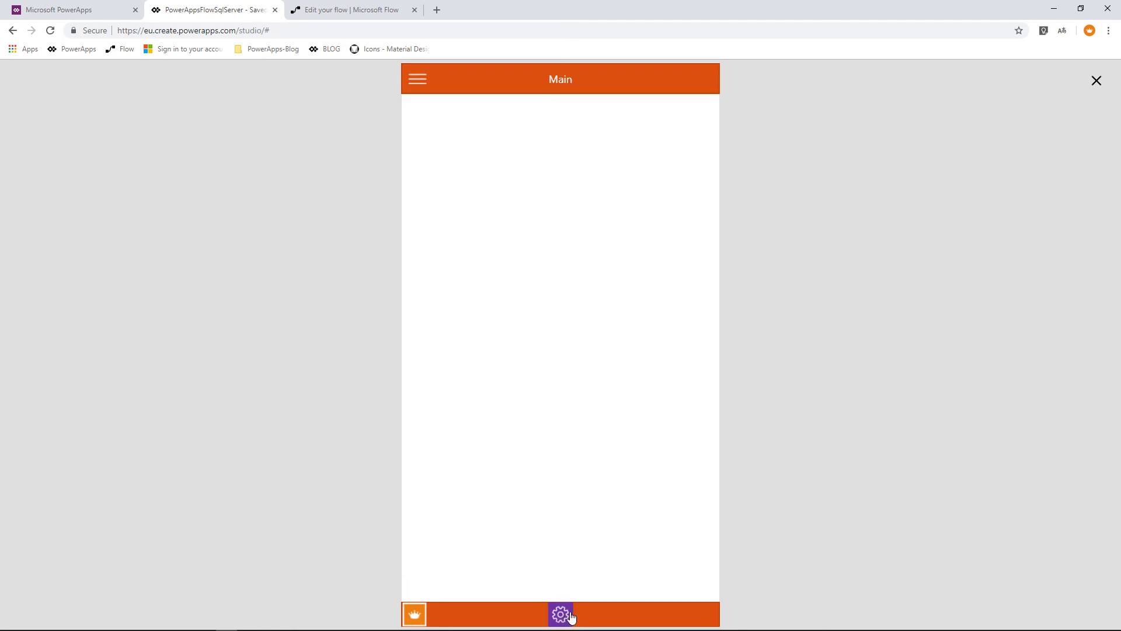
left_click(1097, 81)
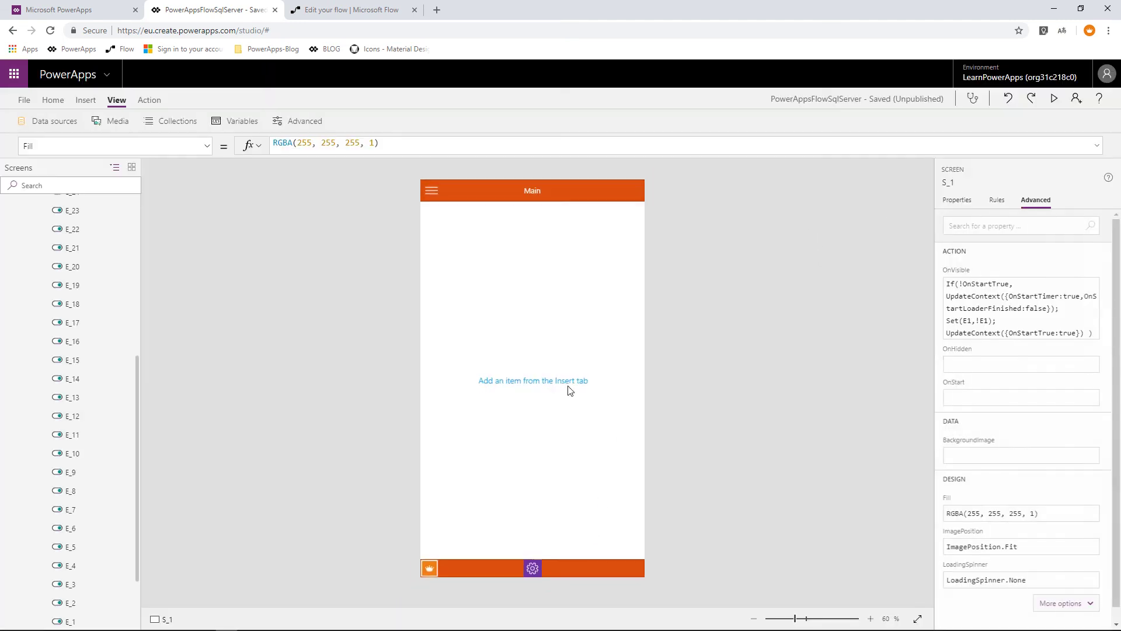